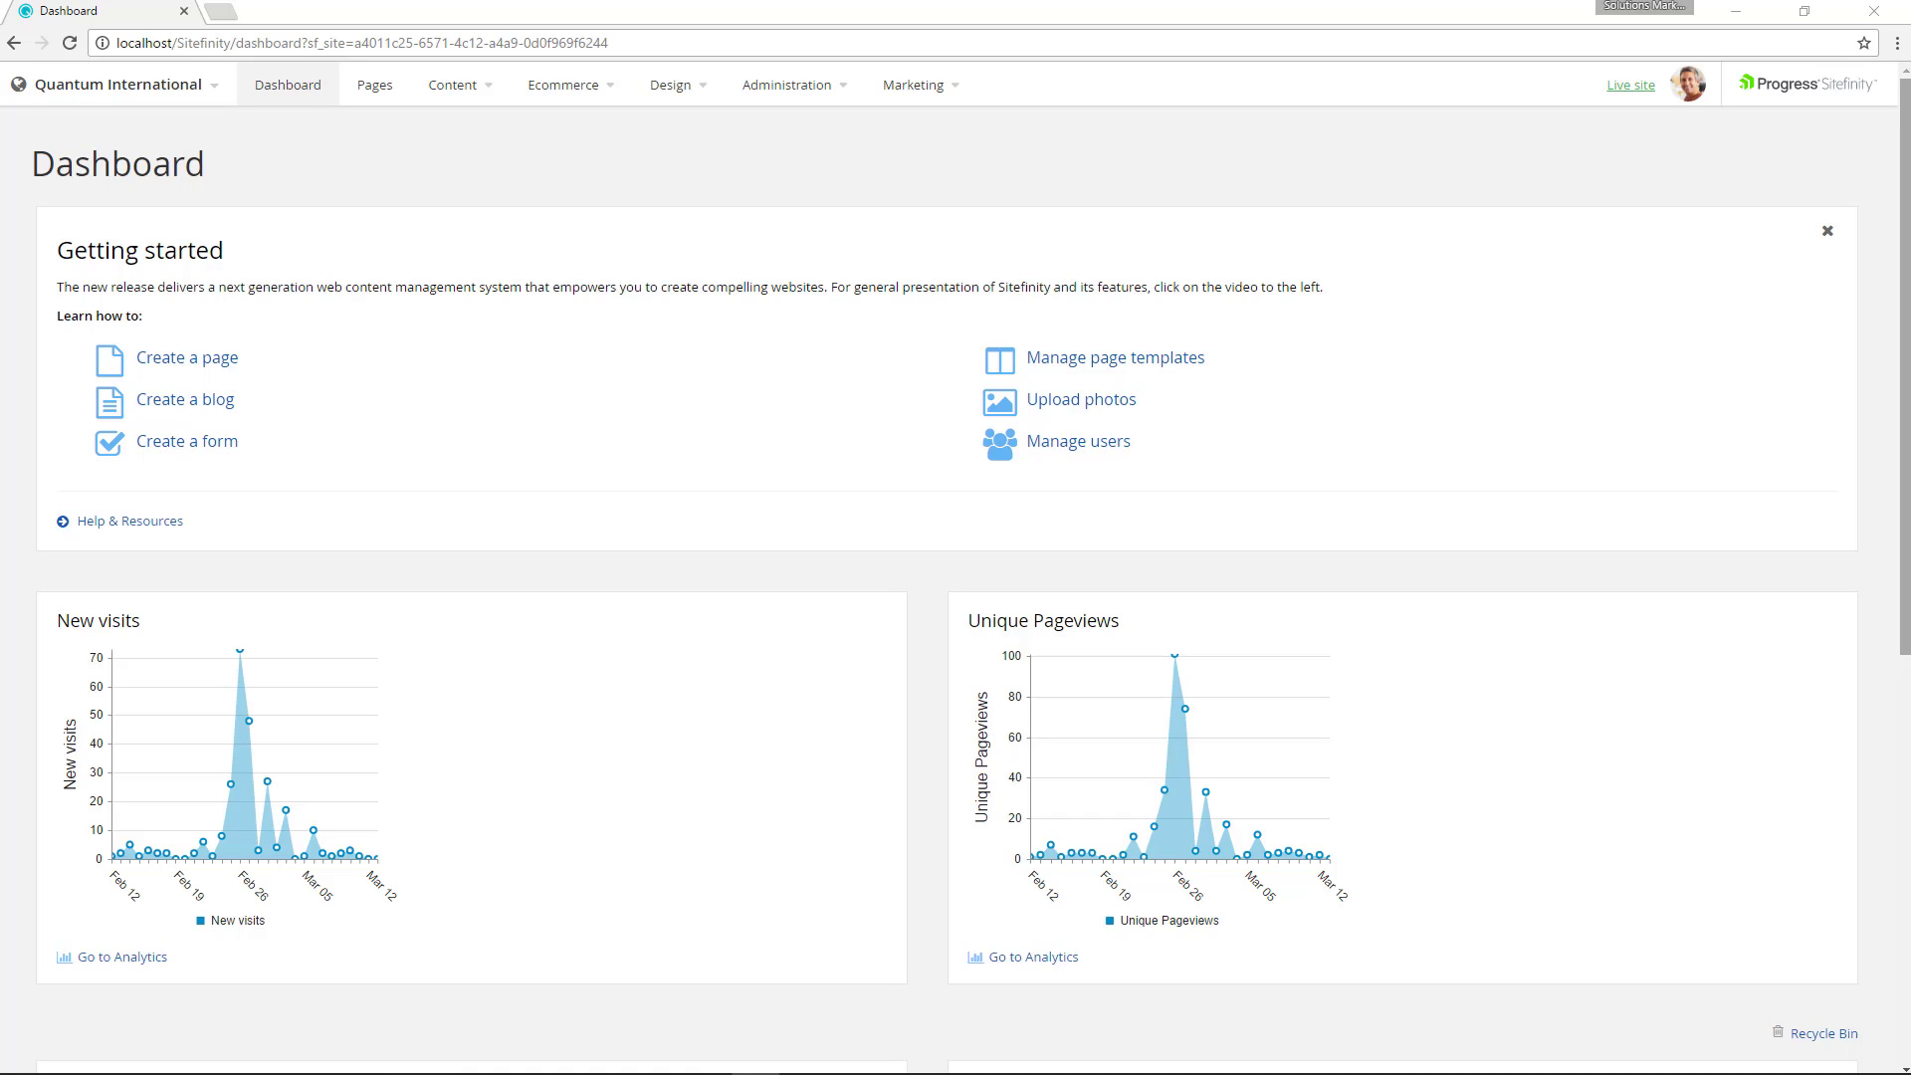
Add <add key="sf:HealthCheckApiEndpoint" value="/restapi/health"/> under appSettings in web.config.
{"action": "left_click", "coordinate": [1735, 11]}
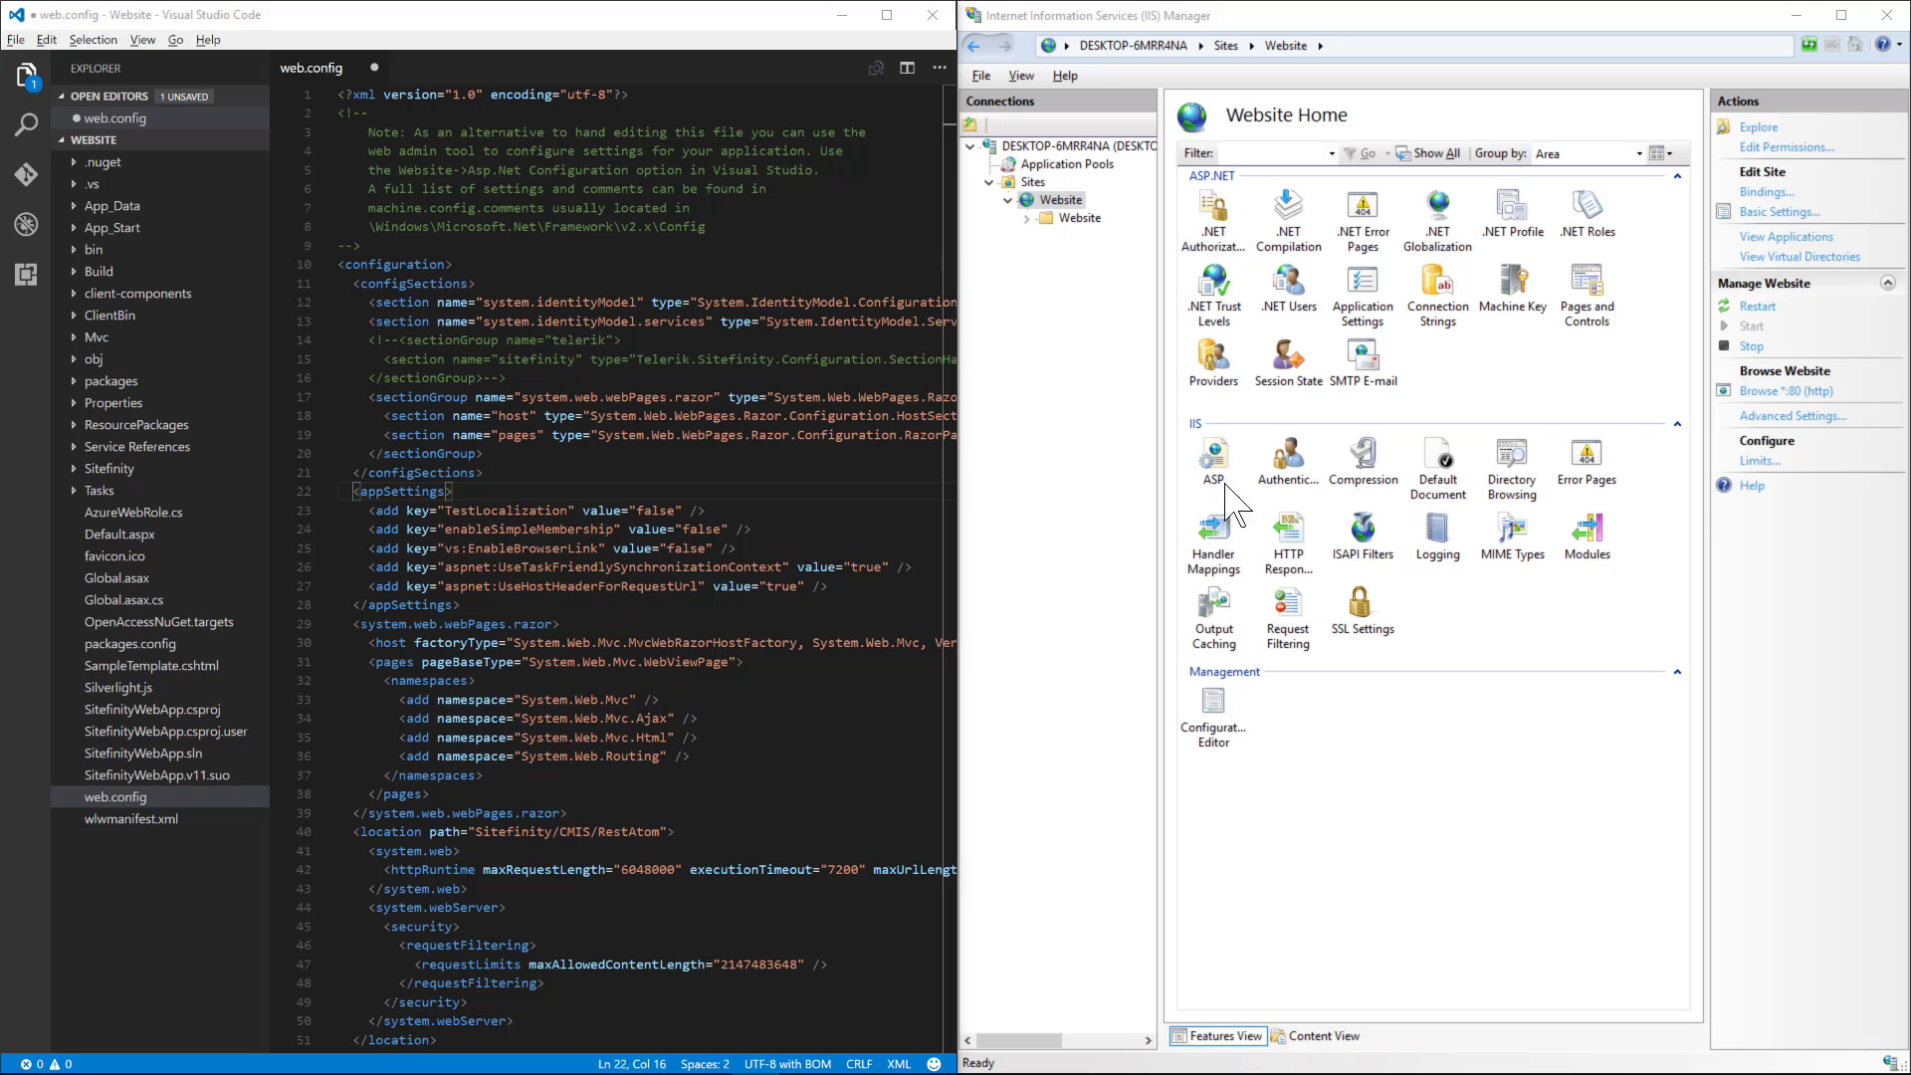
{"action": "key", "text": "Return"}
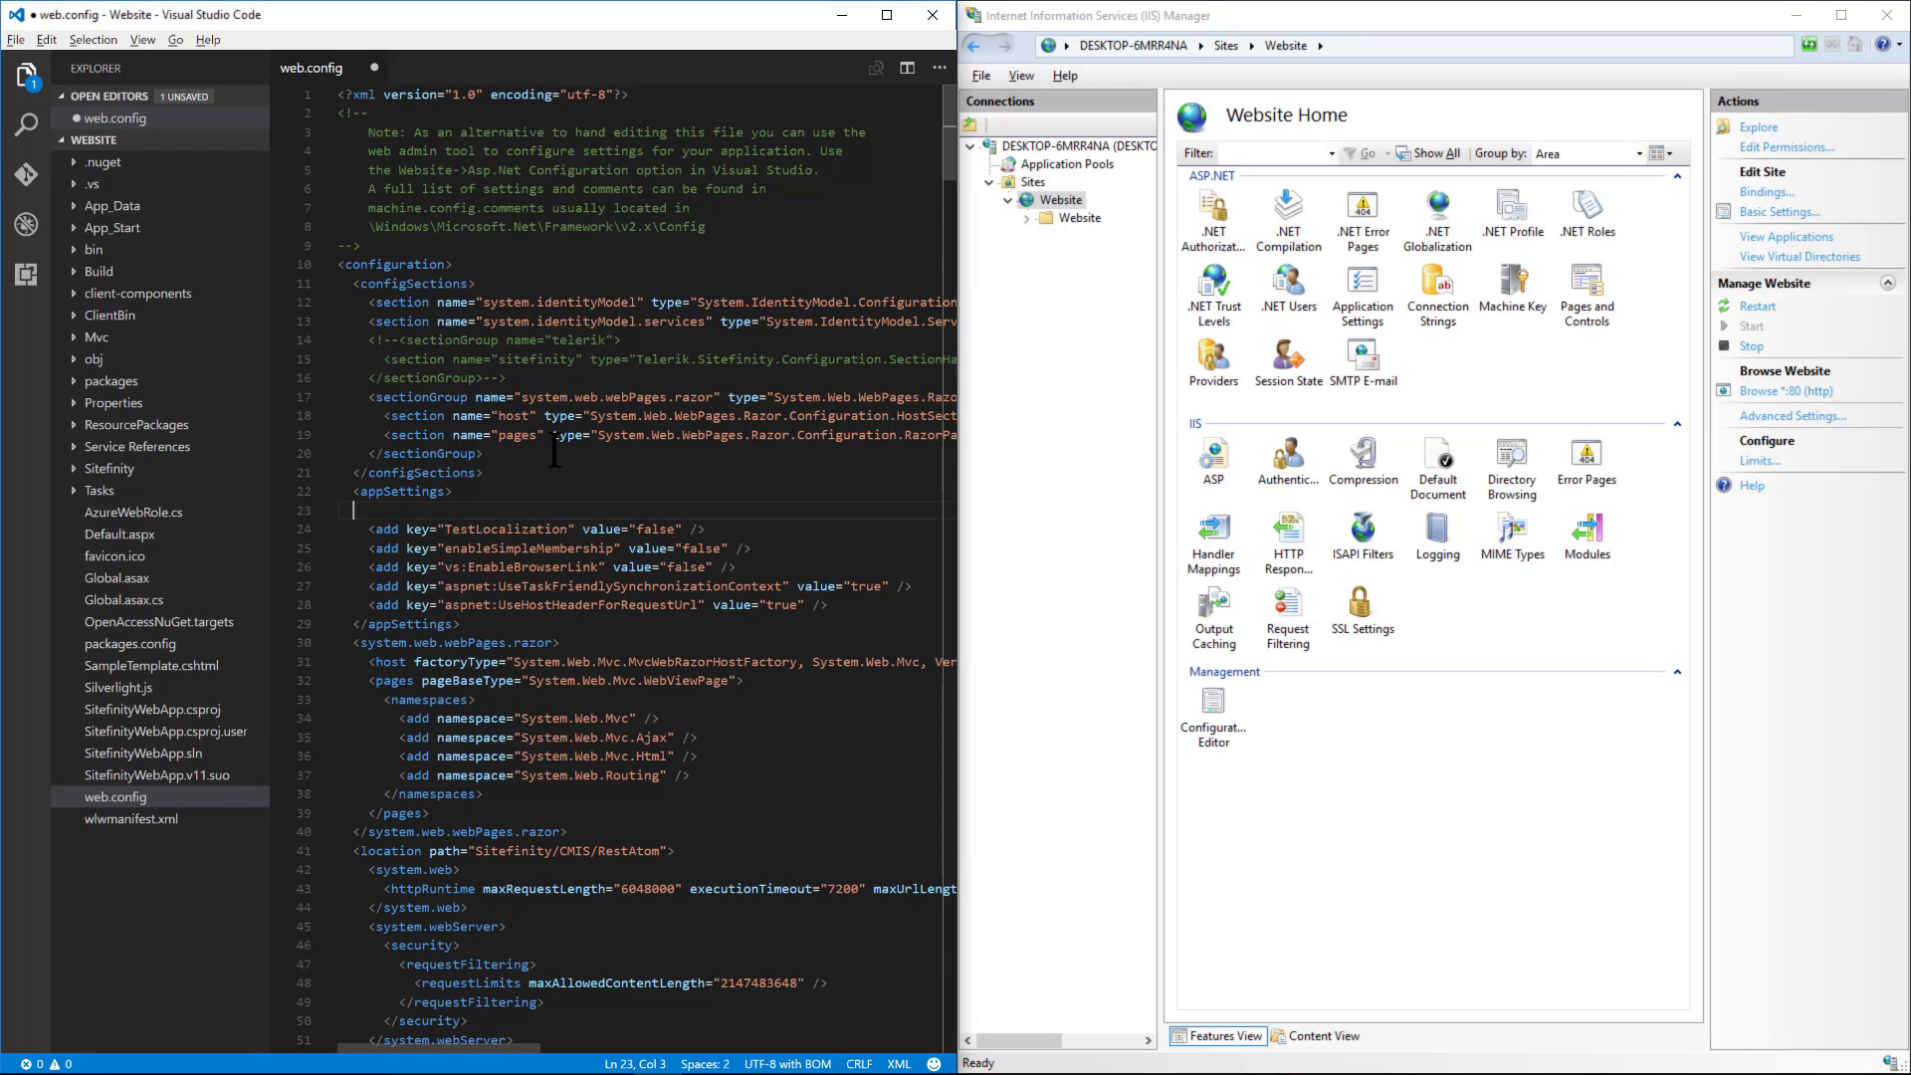
{"action": "type", "text": "<add key=\"sf:HealthCheckApiEndpoint\" value=\"<path_value>\"/>"}
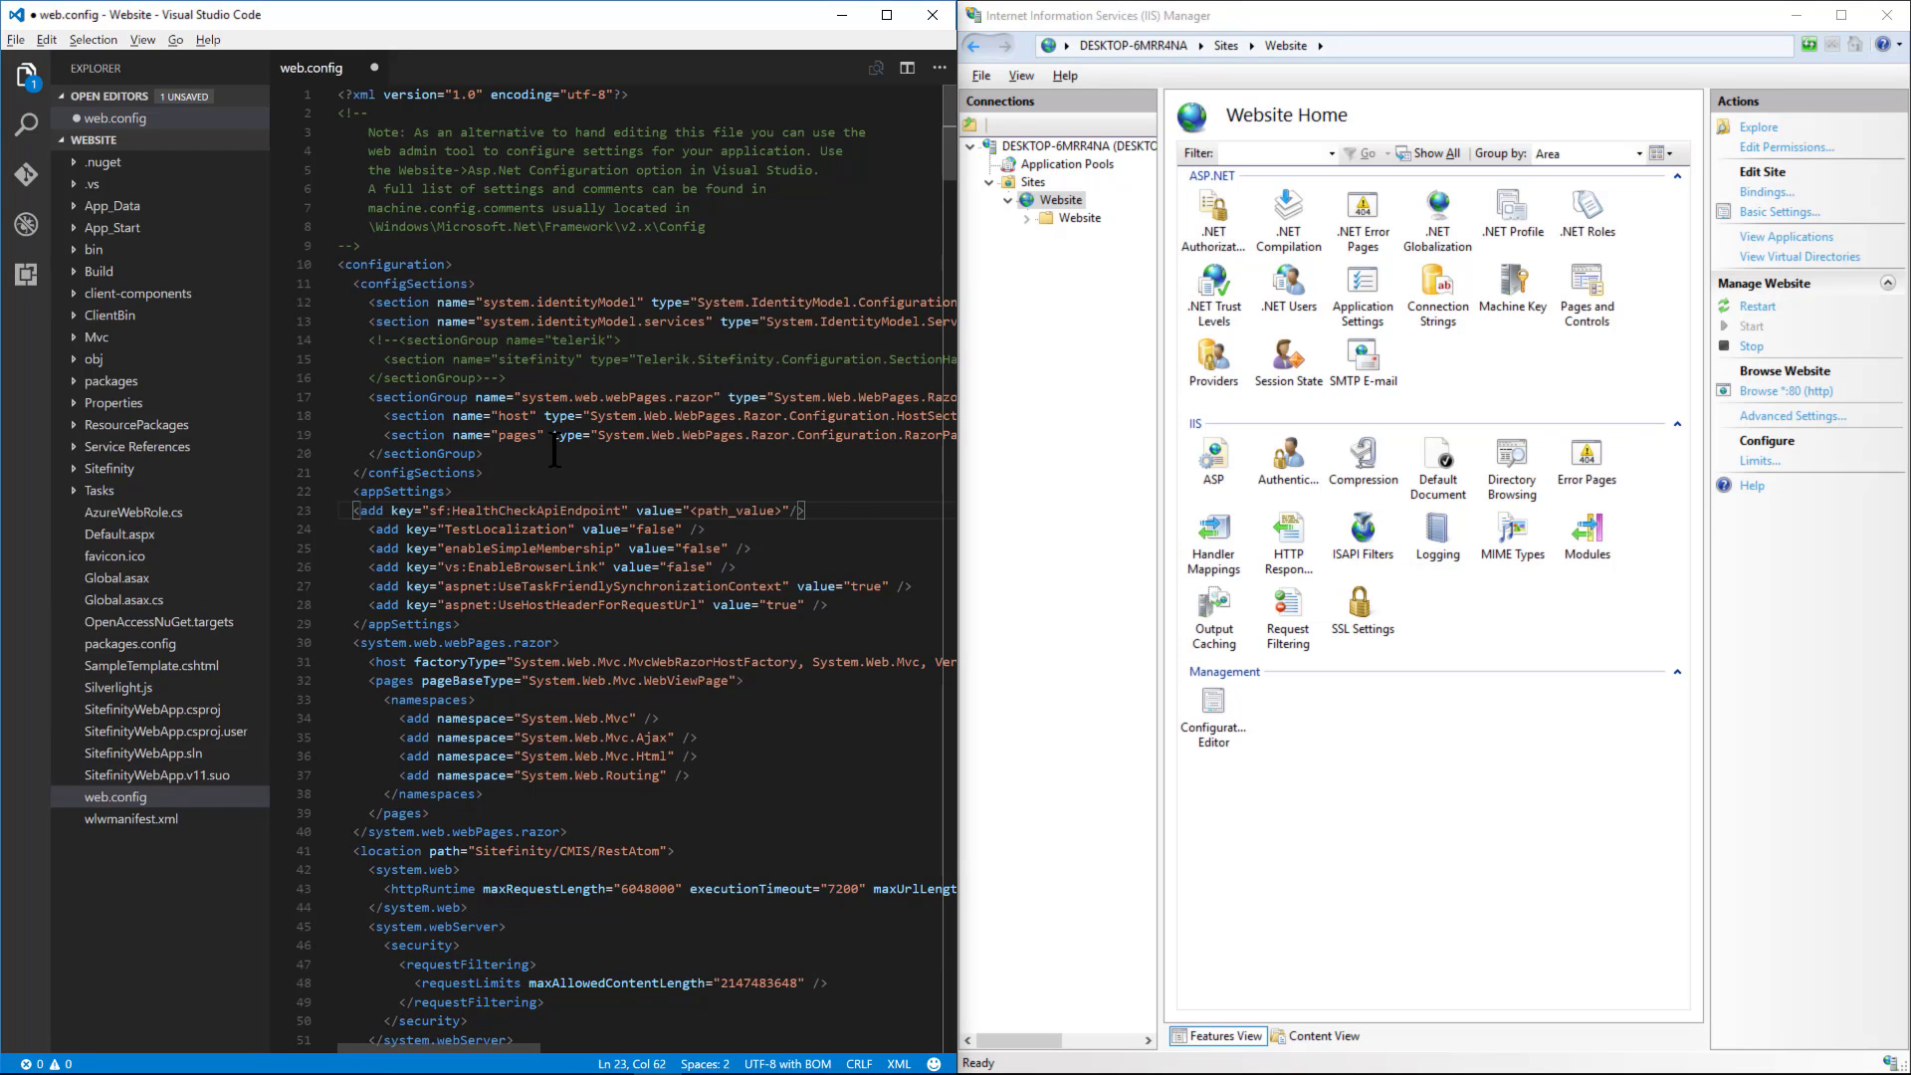
{"action": "left_click", "coordinate": [344, 514]}
{"action": "key", "text": "Tab"}
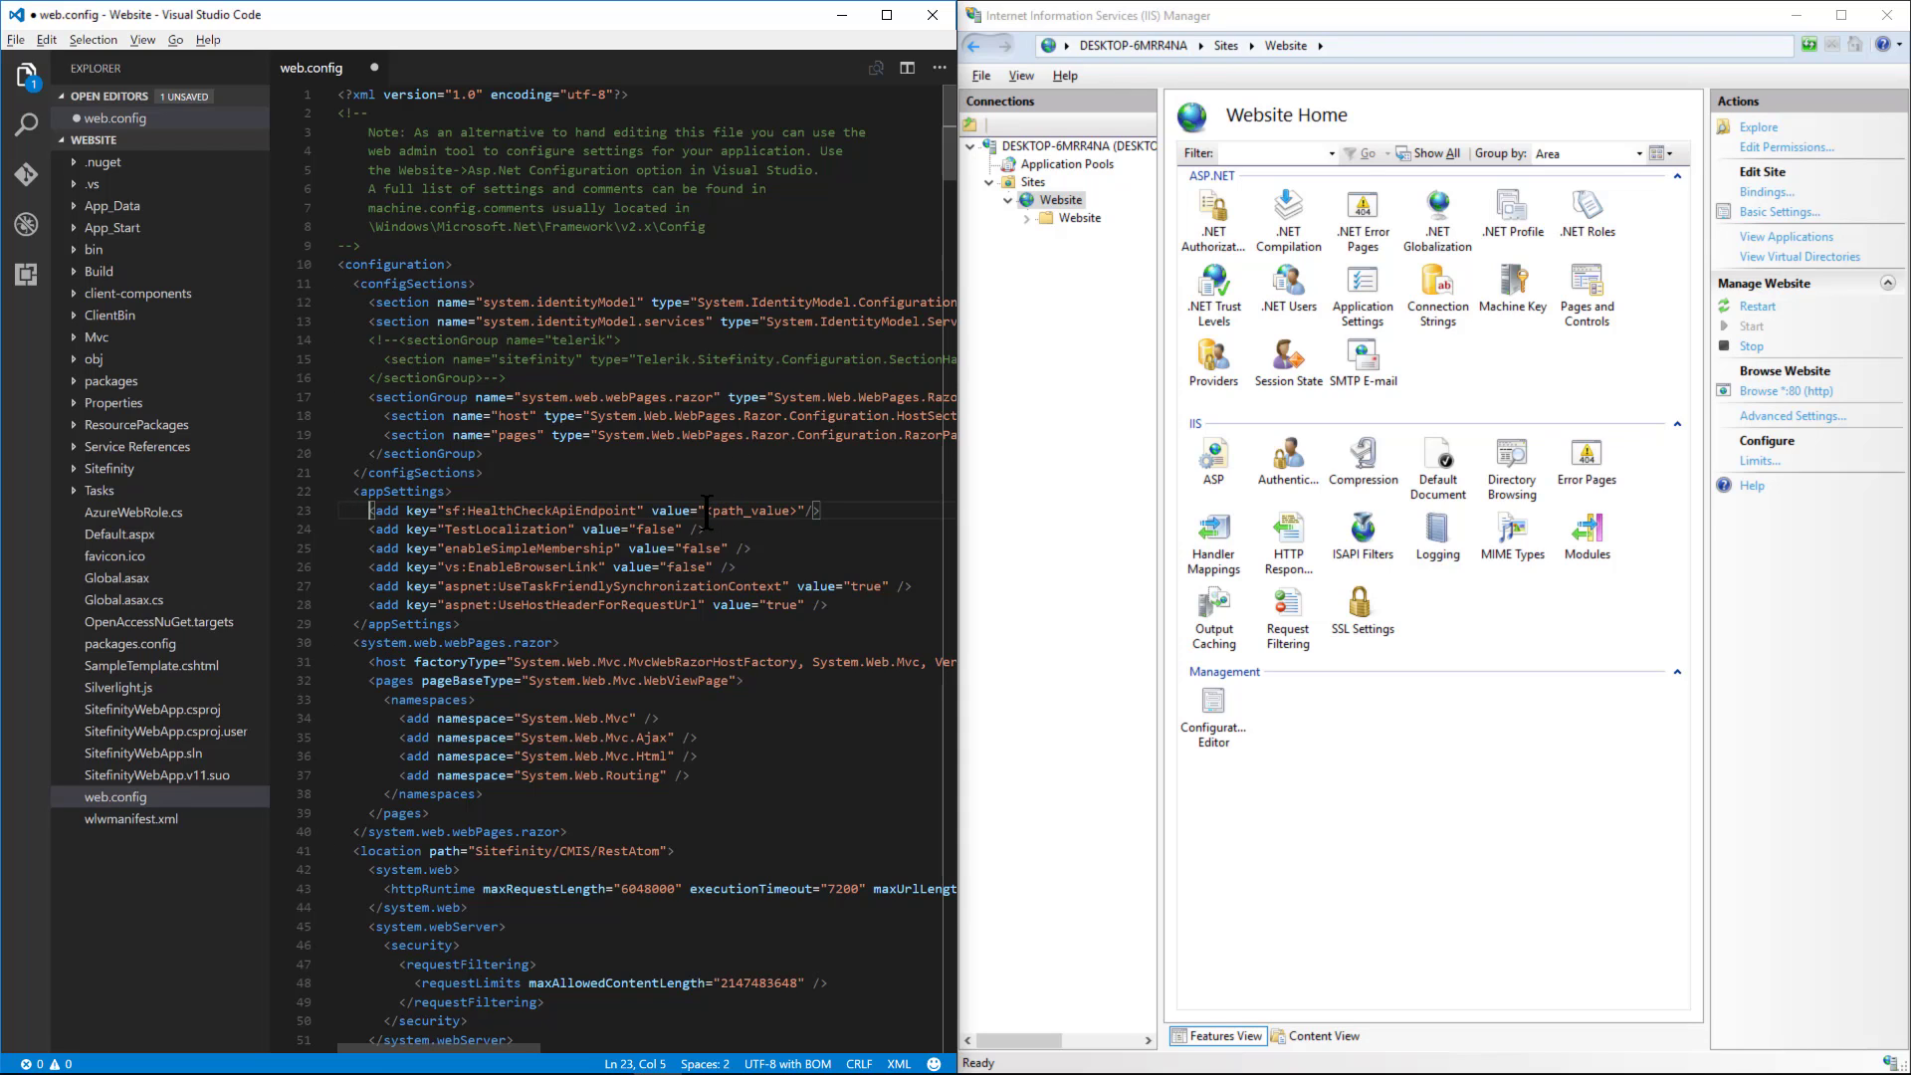
{"action": "left_click_drag", "start_coordinate": [707, 513], "coordinate": [794, 512]}
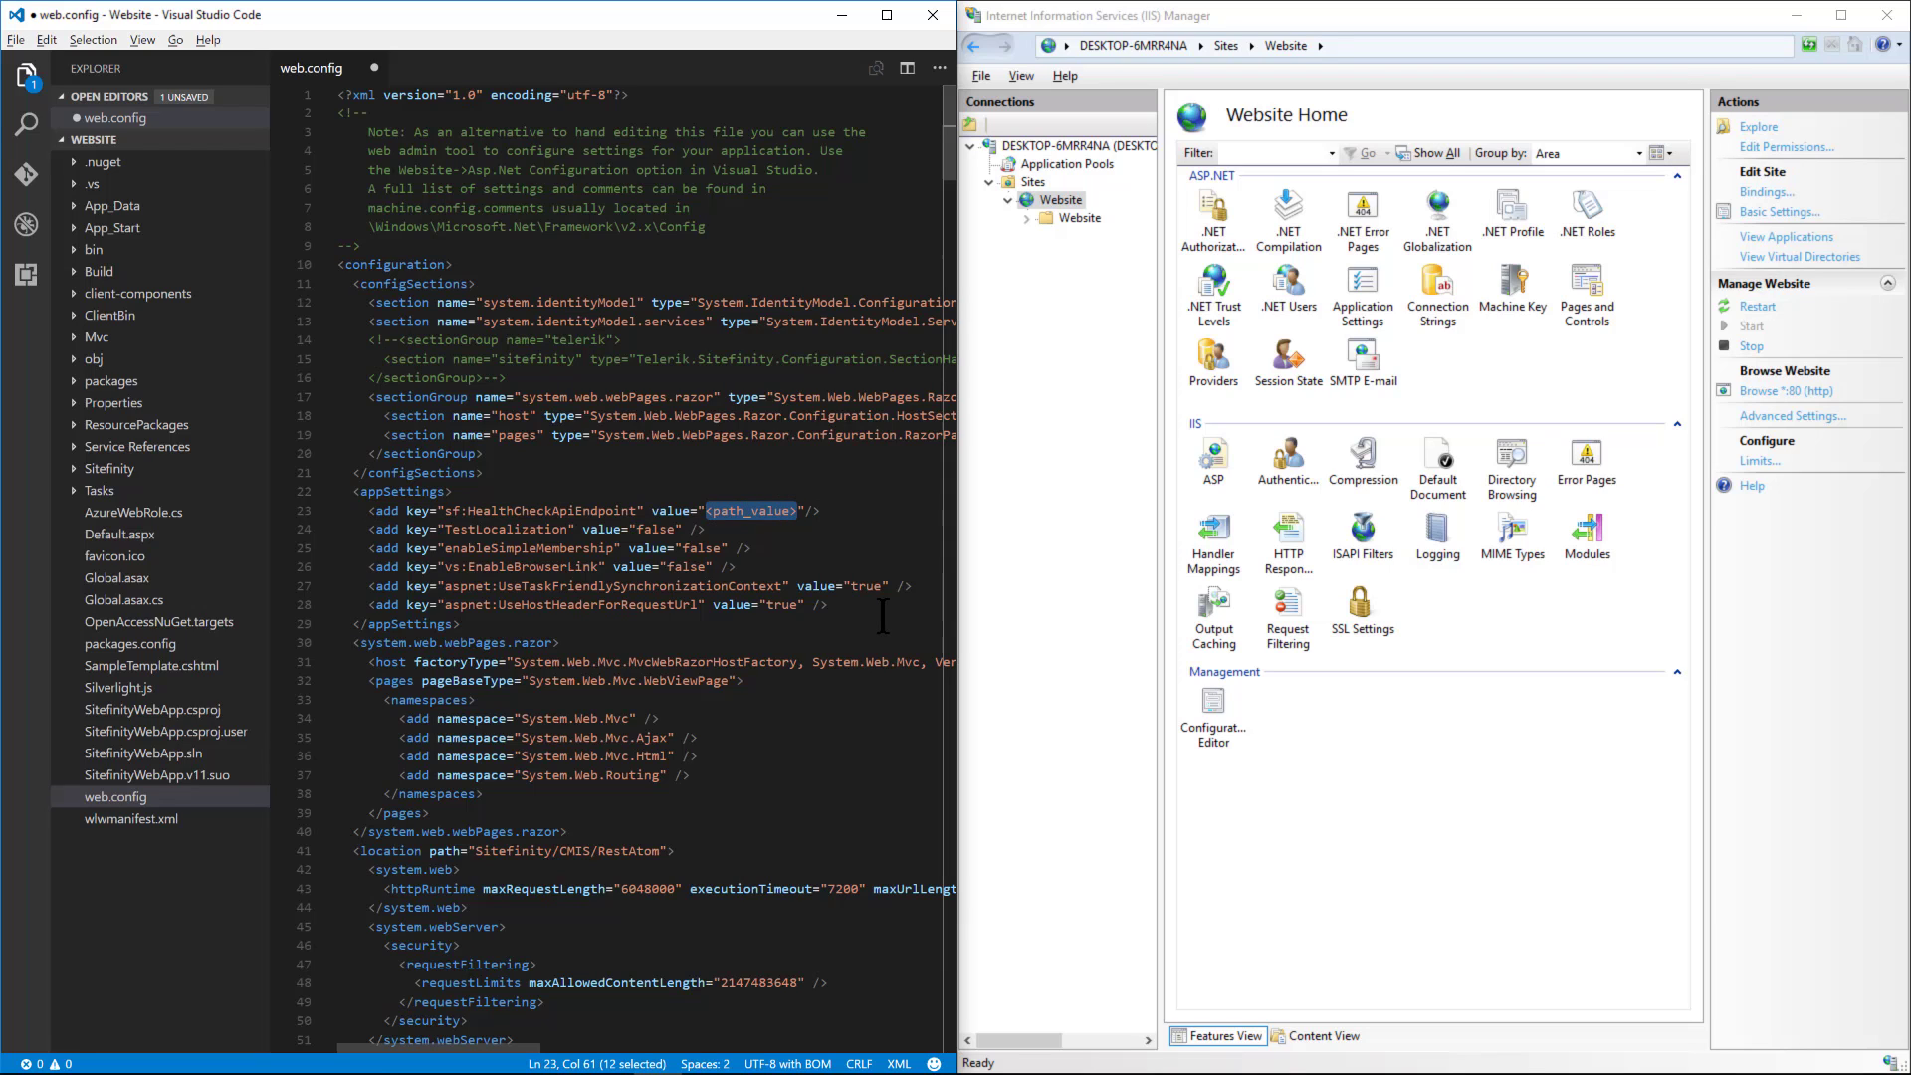
{"action": "type", "text": "/resta"}
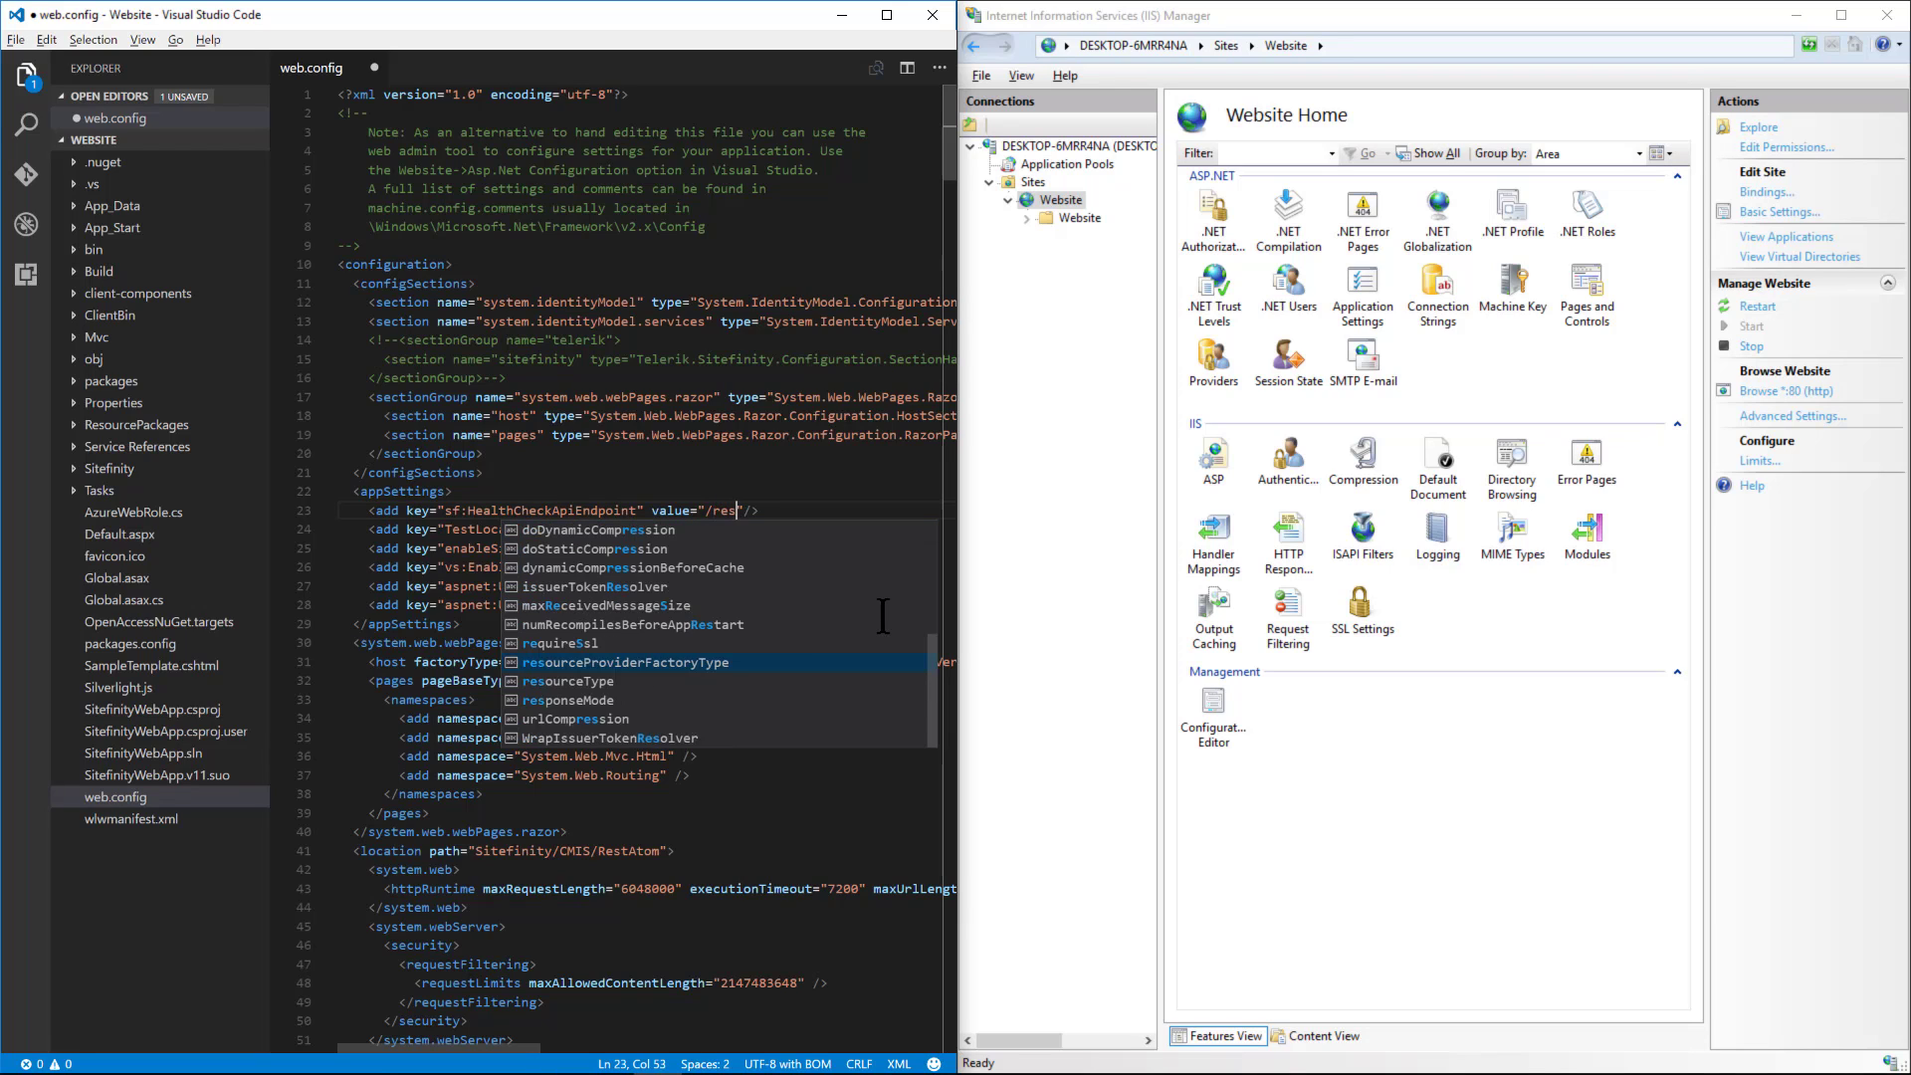
{"action": "type", "text": "pi/he"}
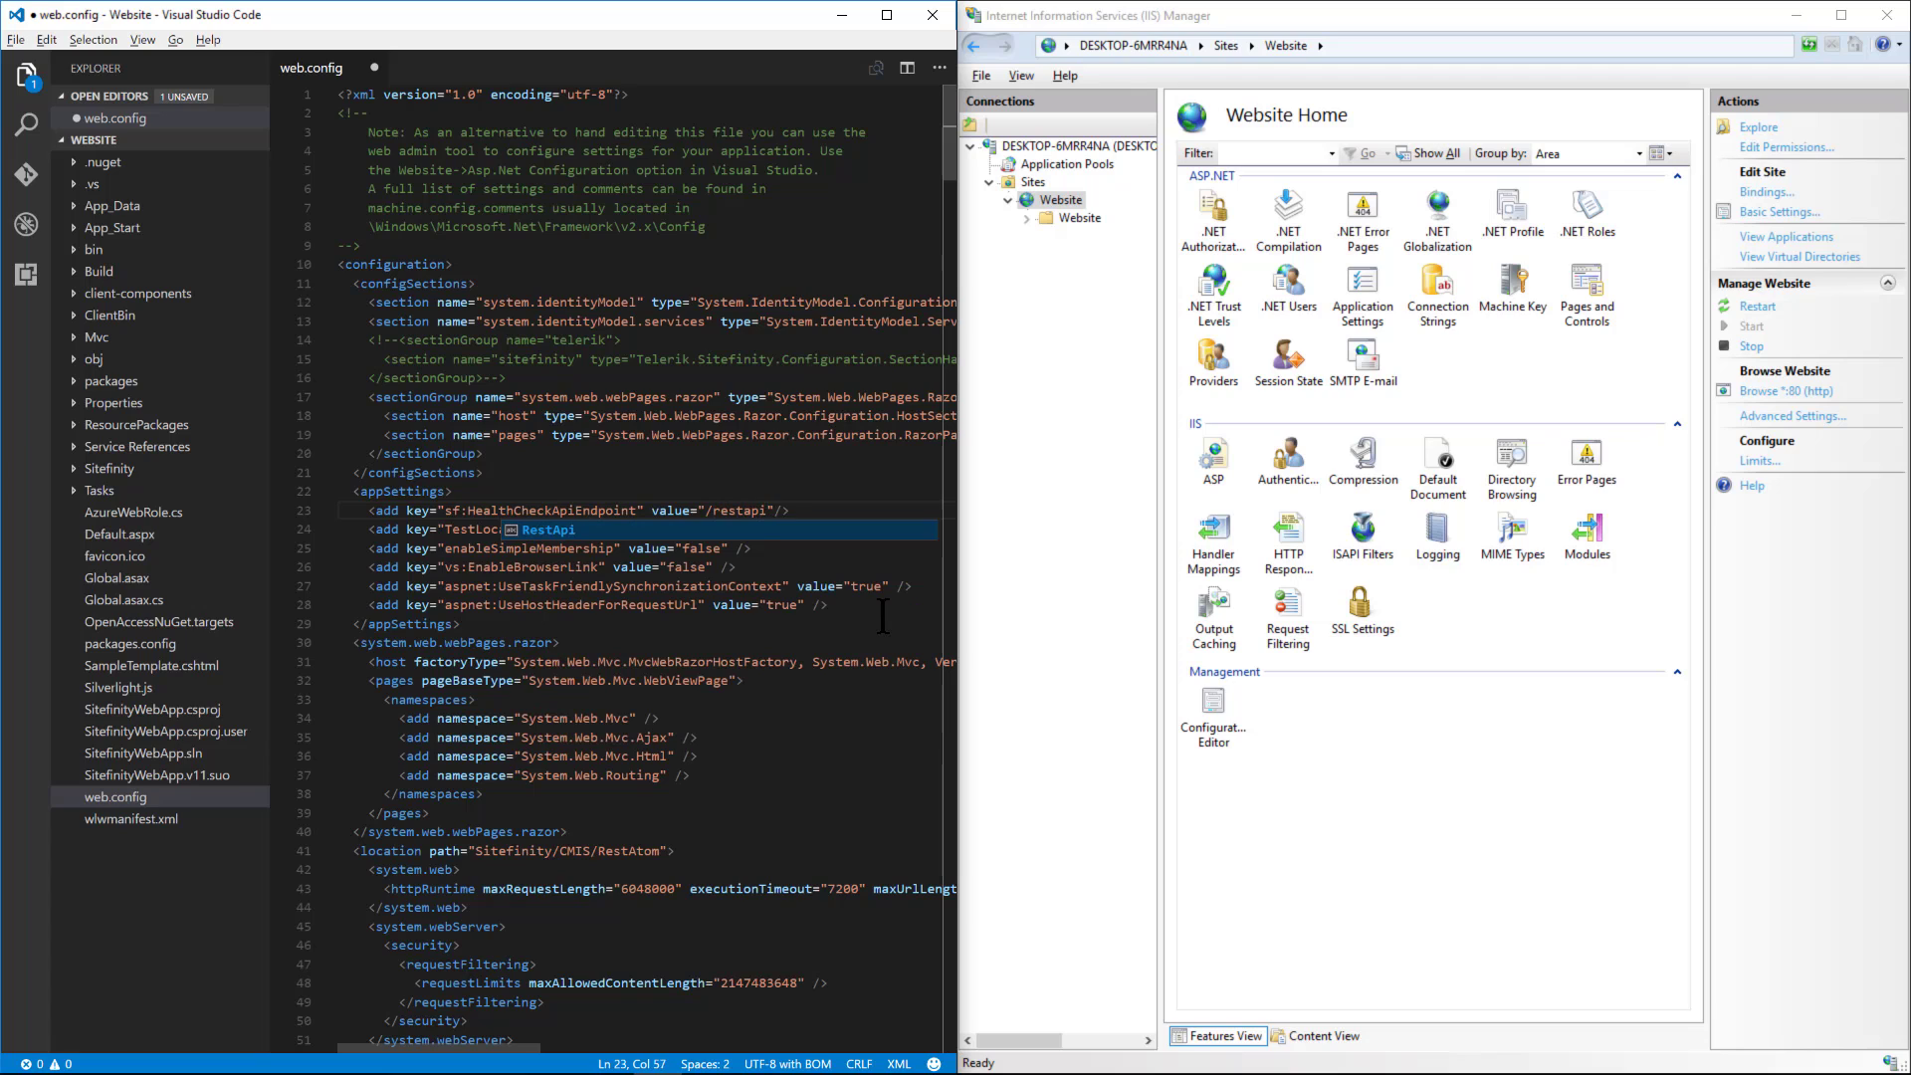
{"action": "type", "text": "alth"}
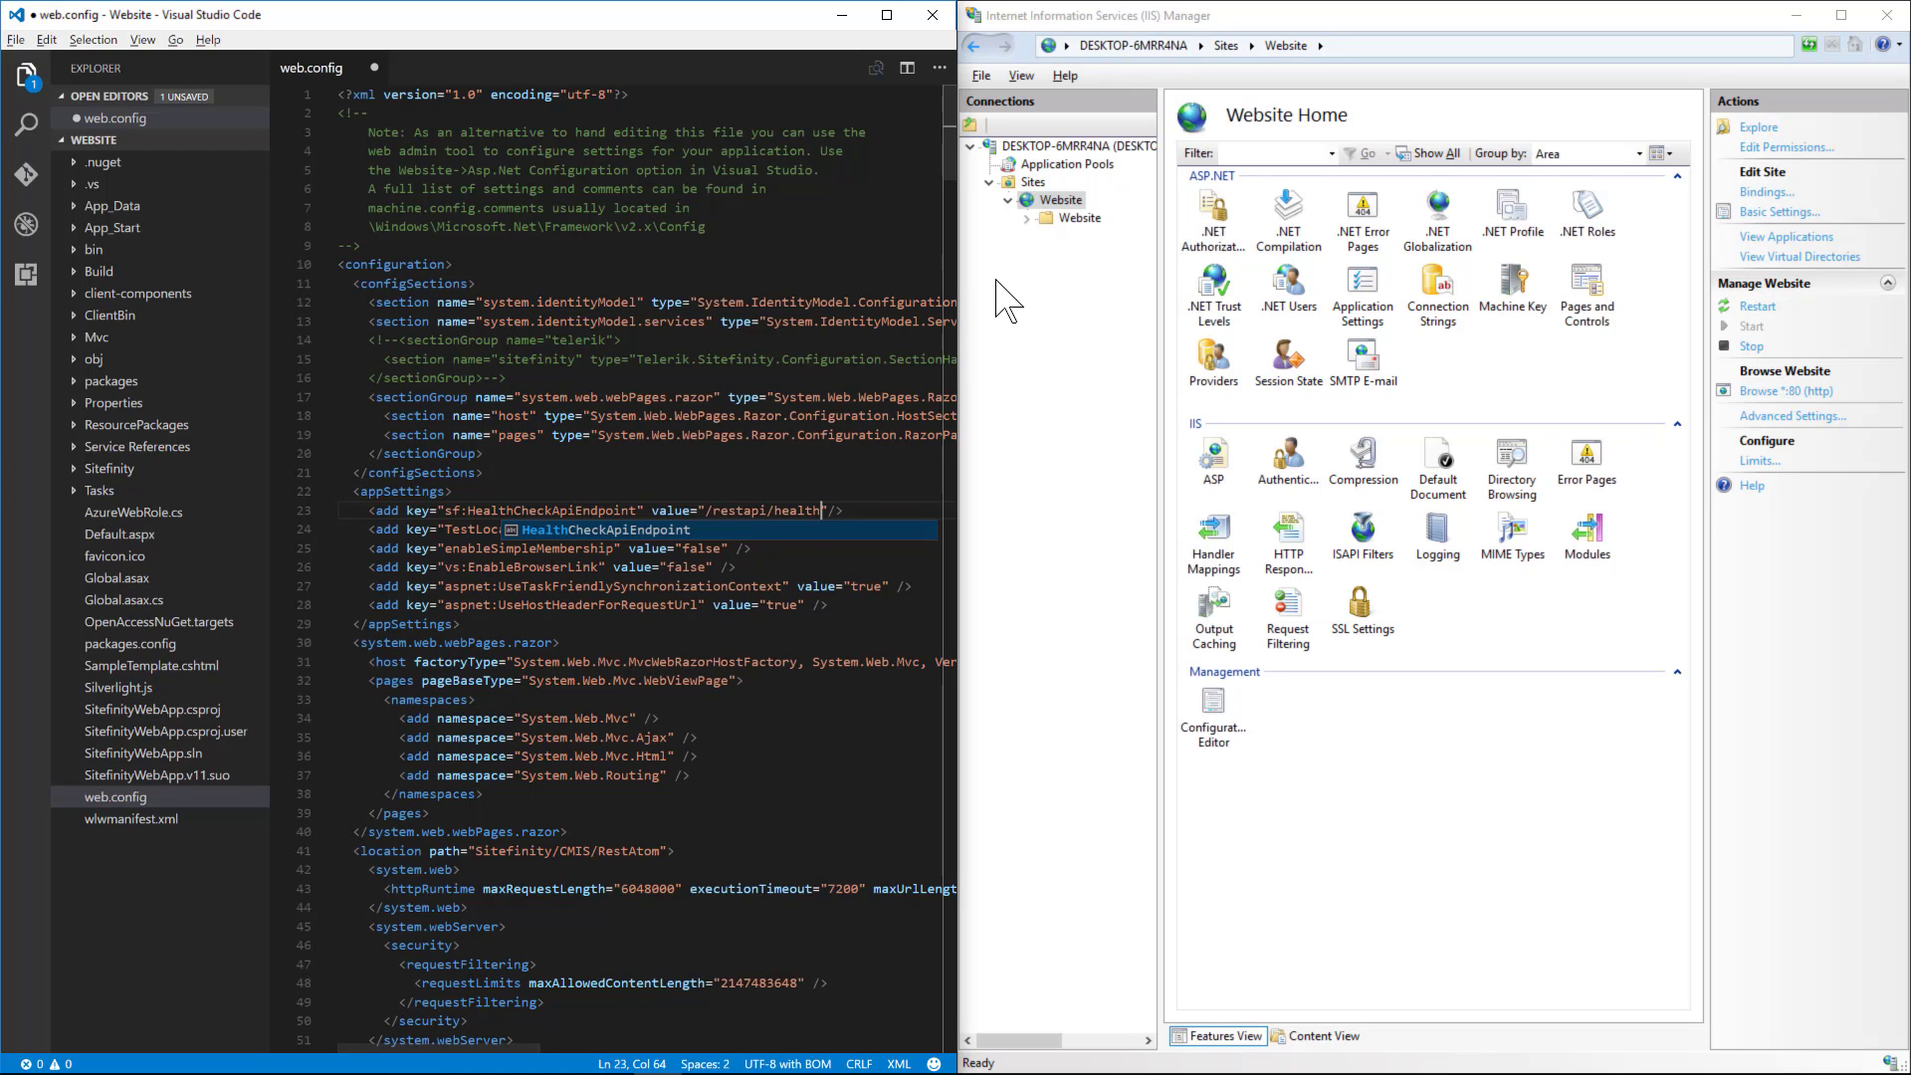
{"action": "left_click", "coordinate": [773, 474]}
Save web.config and restart the Website site from IIS Manager.
{"action": "key", "text": "ctrl+s"}
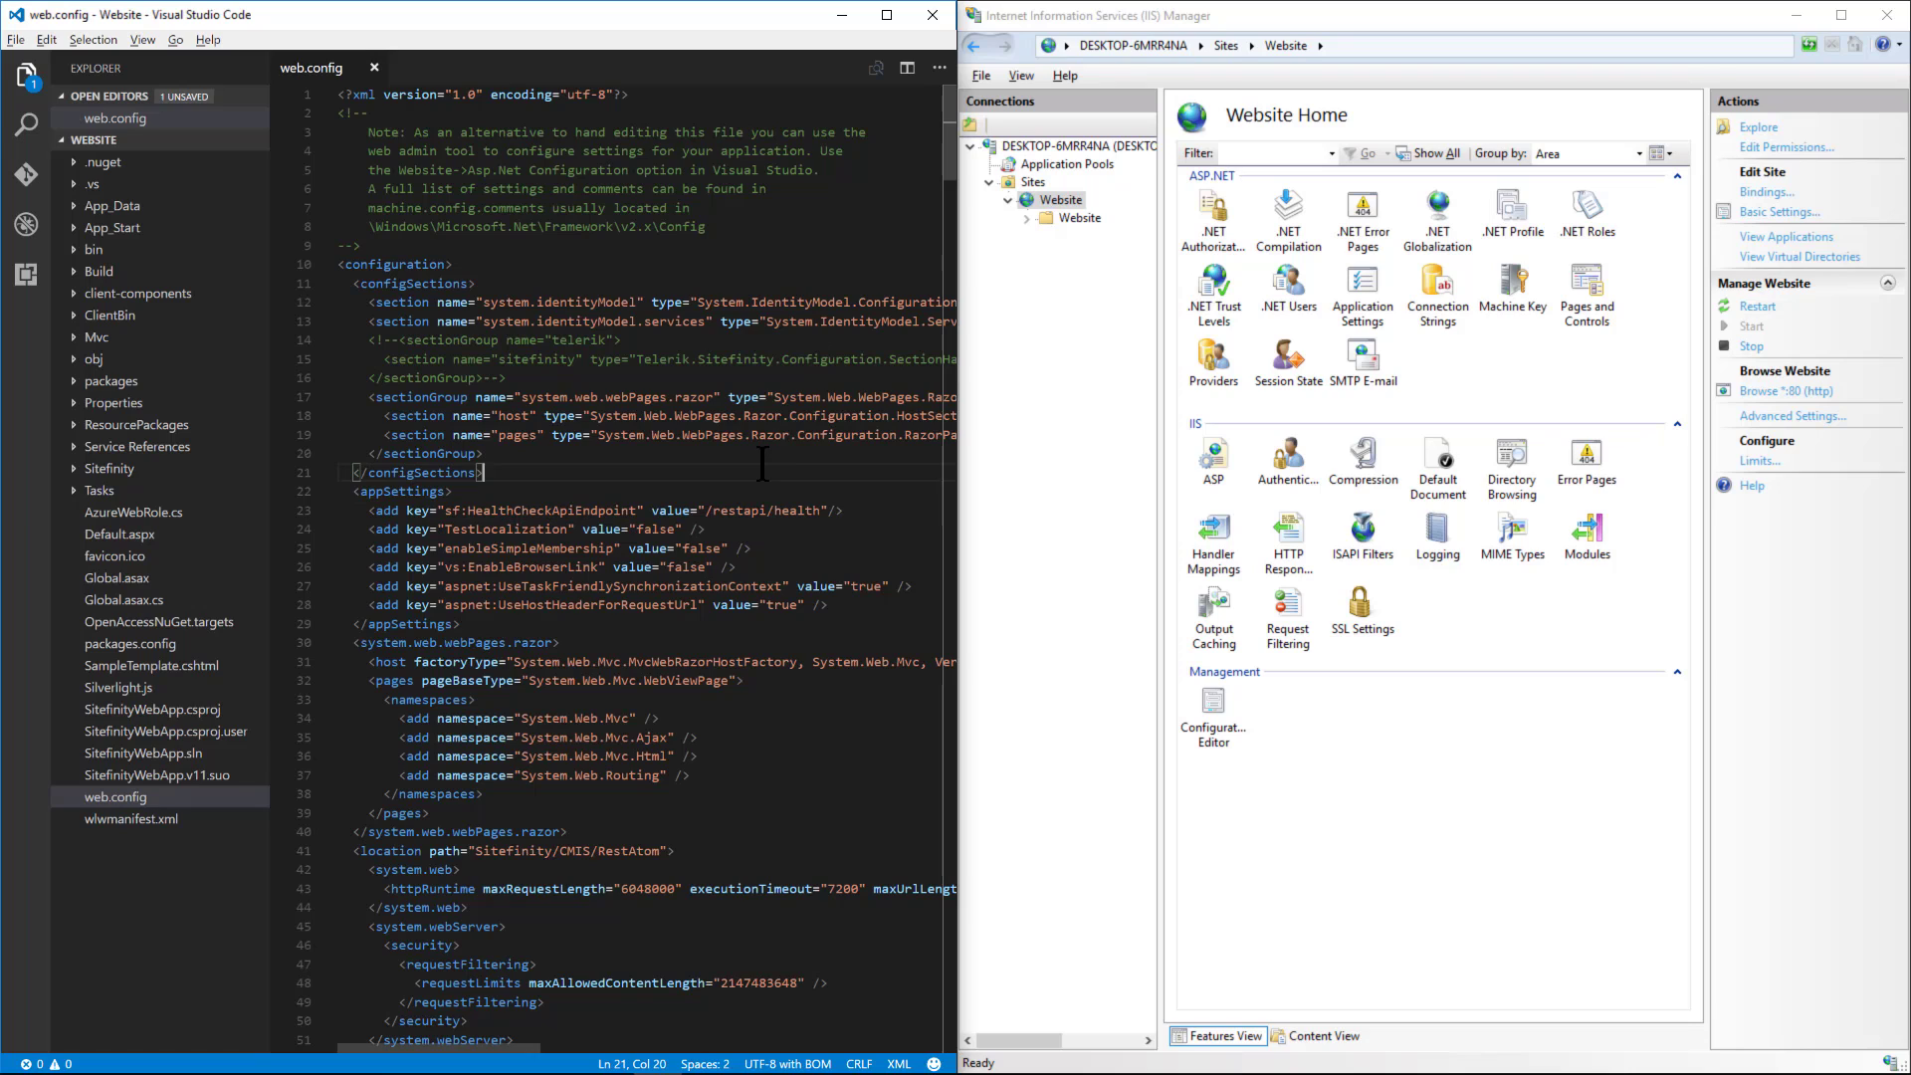
{"action": "right_click", "coordinate": [1040, 204]}
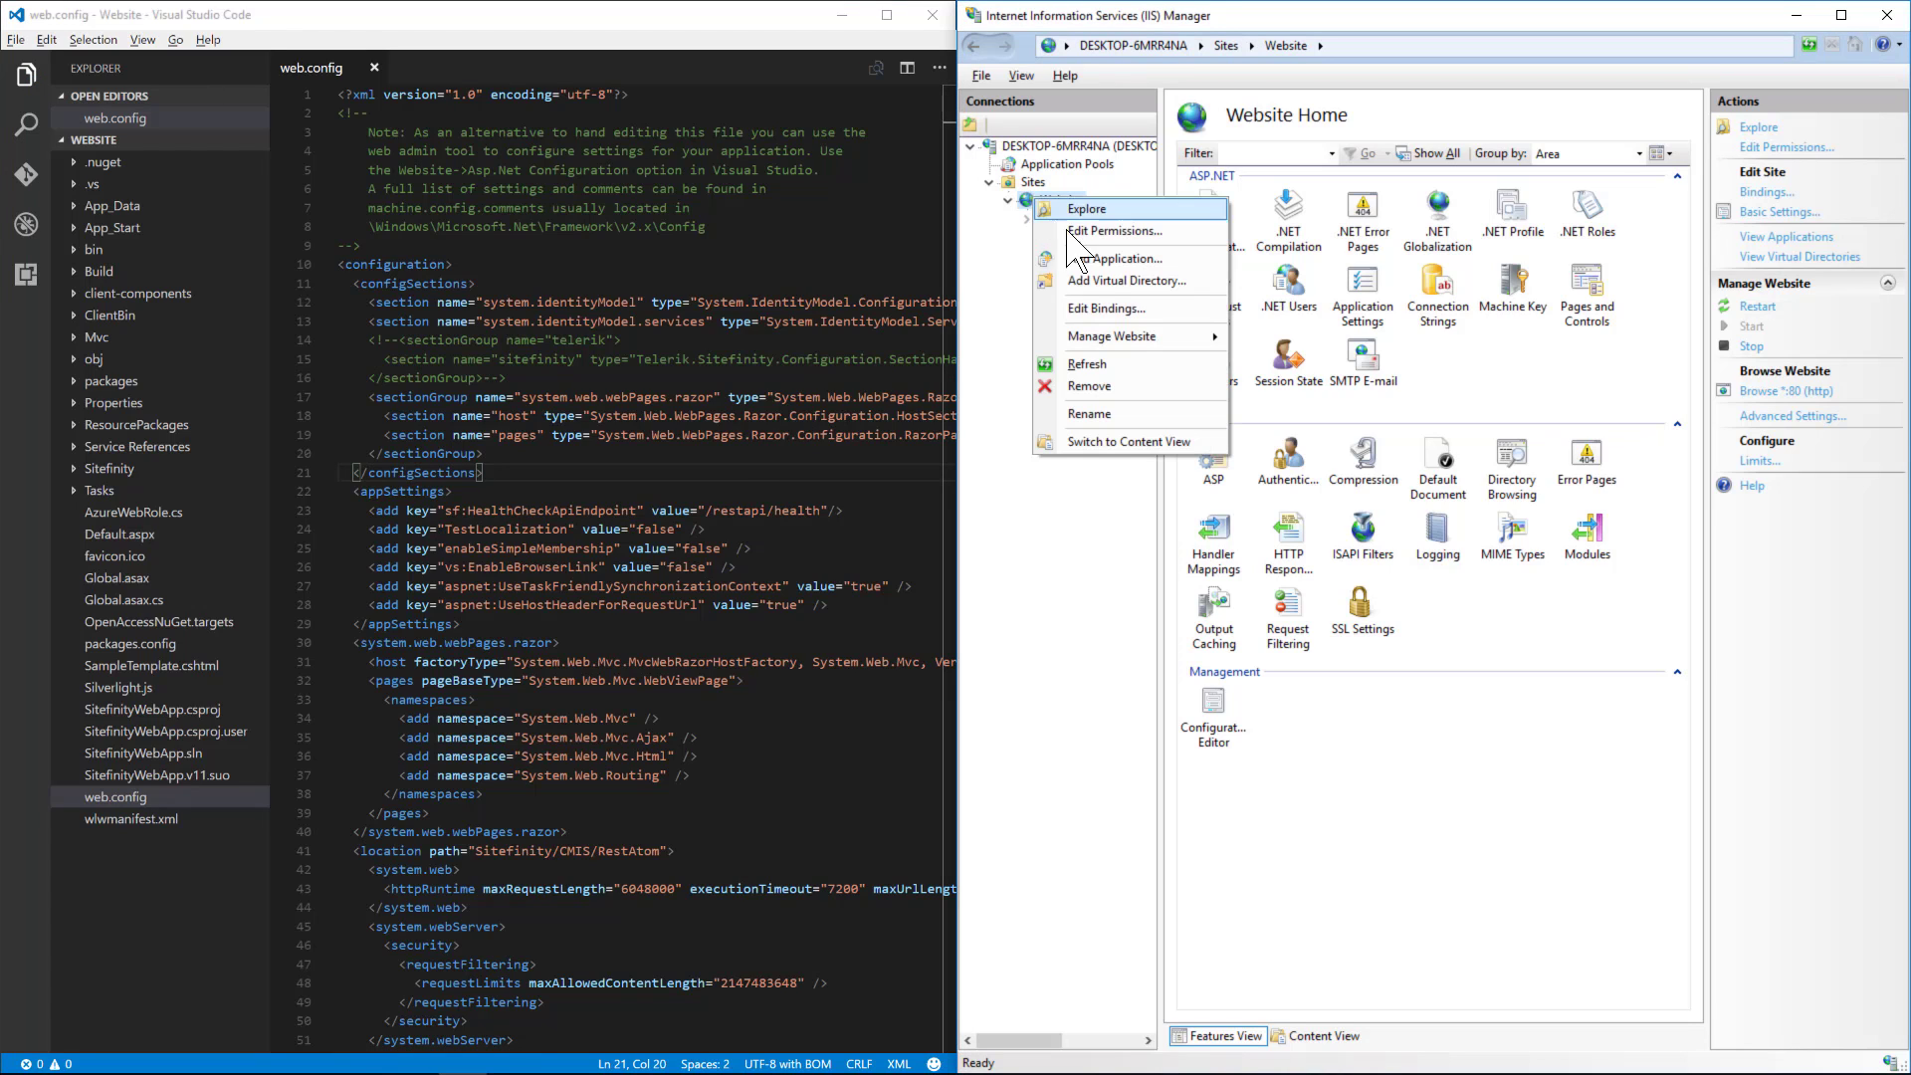
{"action": "mouse_move", "coordinate": [1125, 344]}
{"action": "left_click", "coordinate": [1278, 340]}
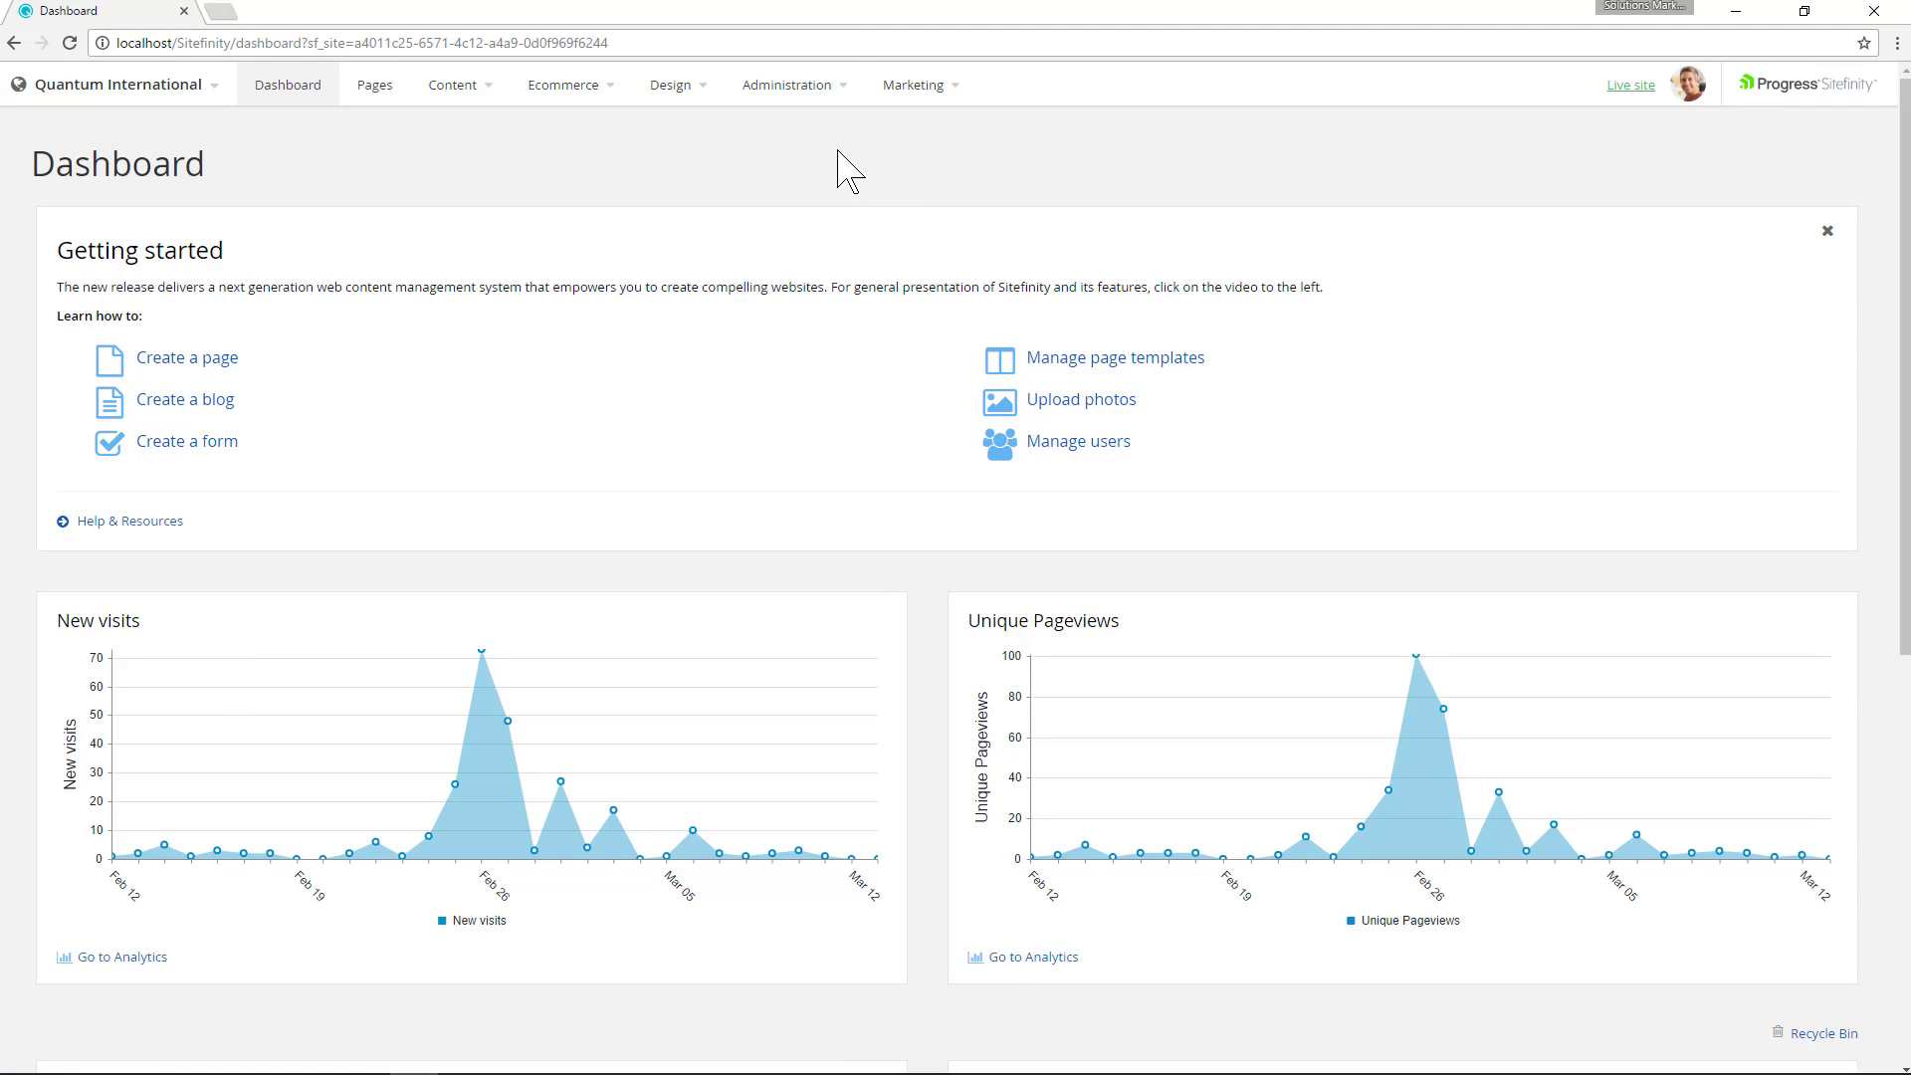
Tick Enable Health check service under Advanced > System > Health check service and save.
{"action": "left_click", "coordinate": [816, 100]}
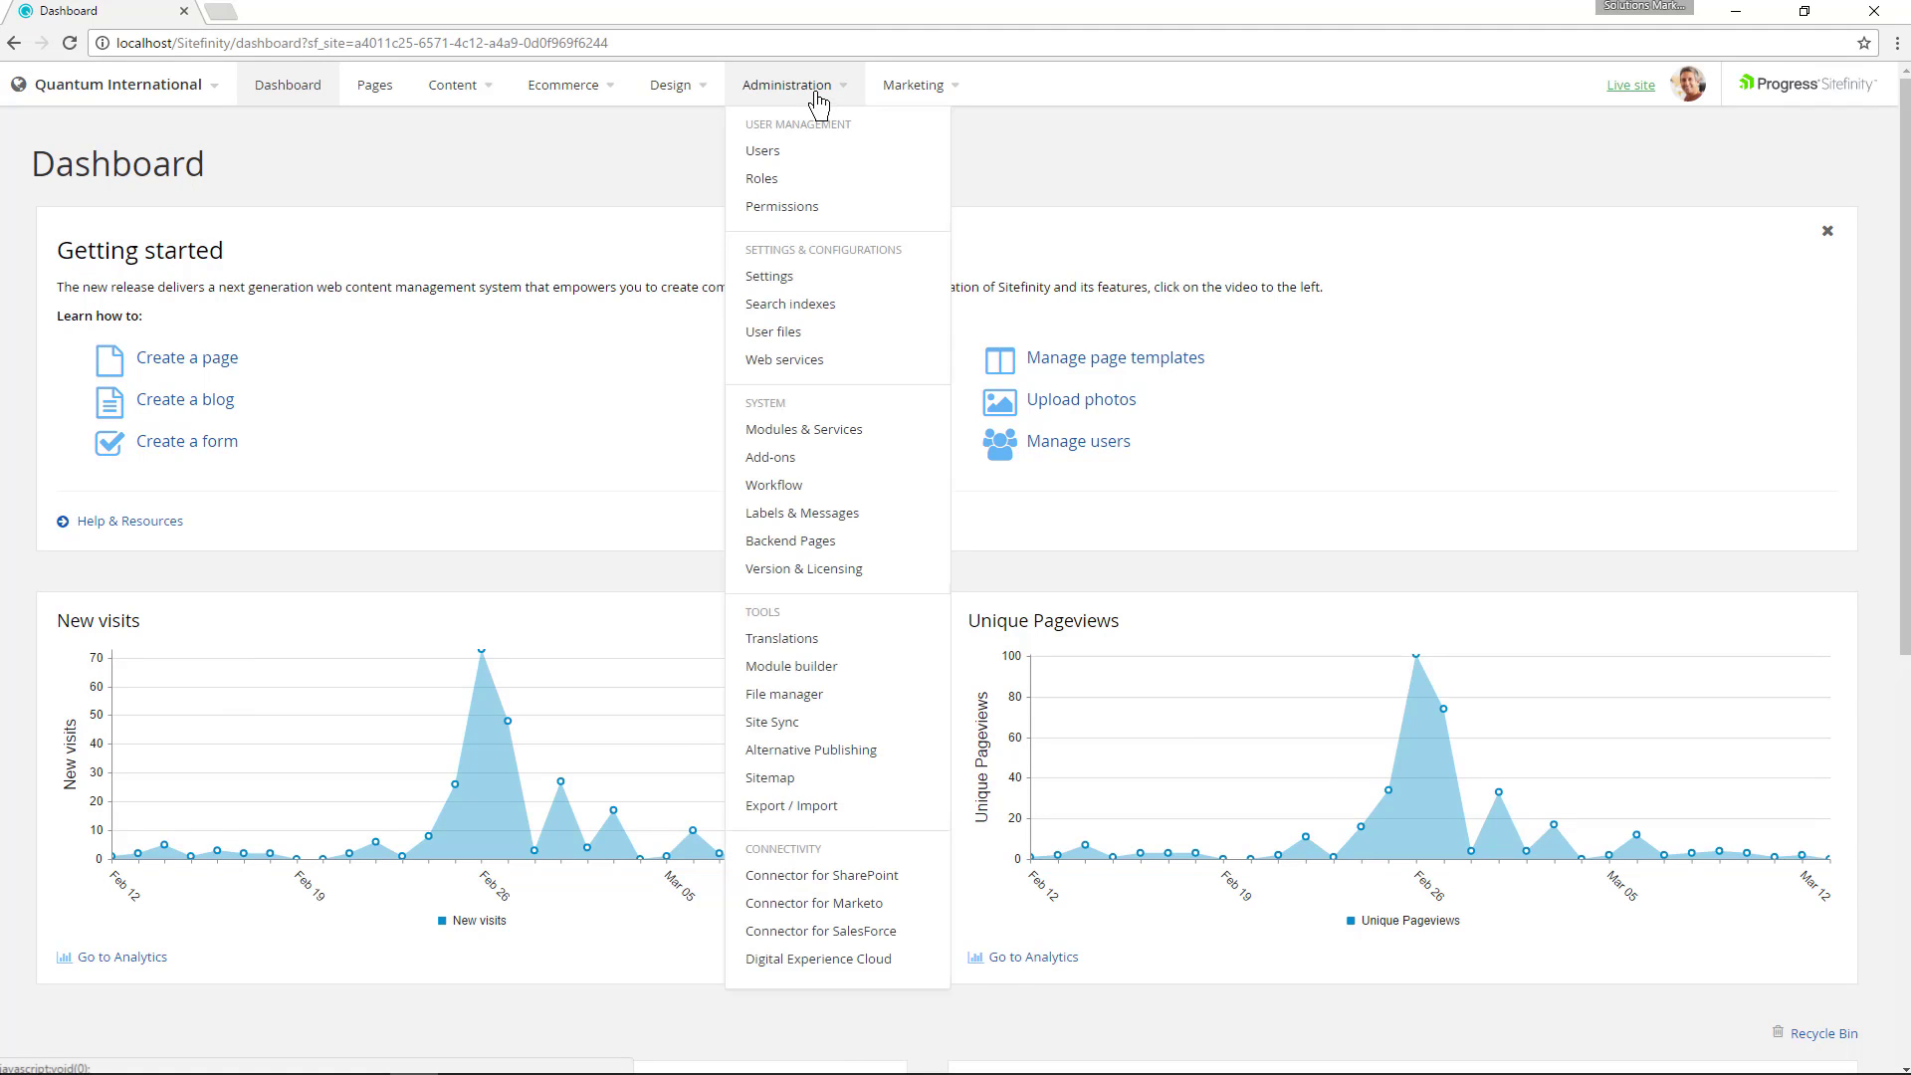
{"action": "left_click", "coordinate": [769, 275]}
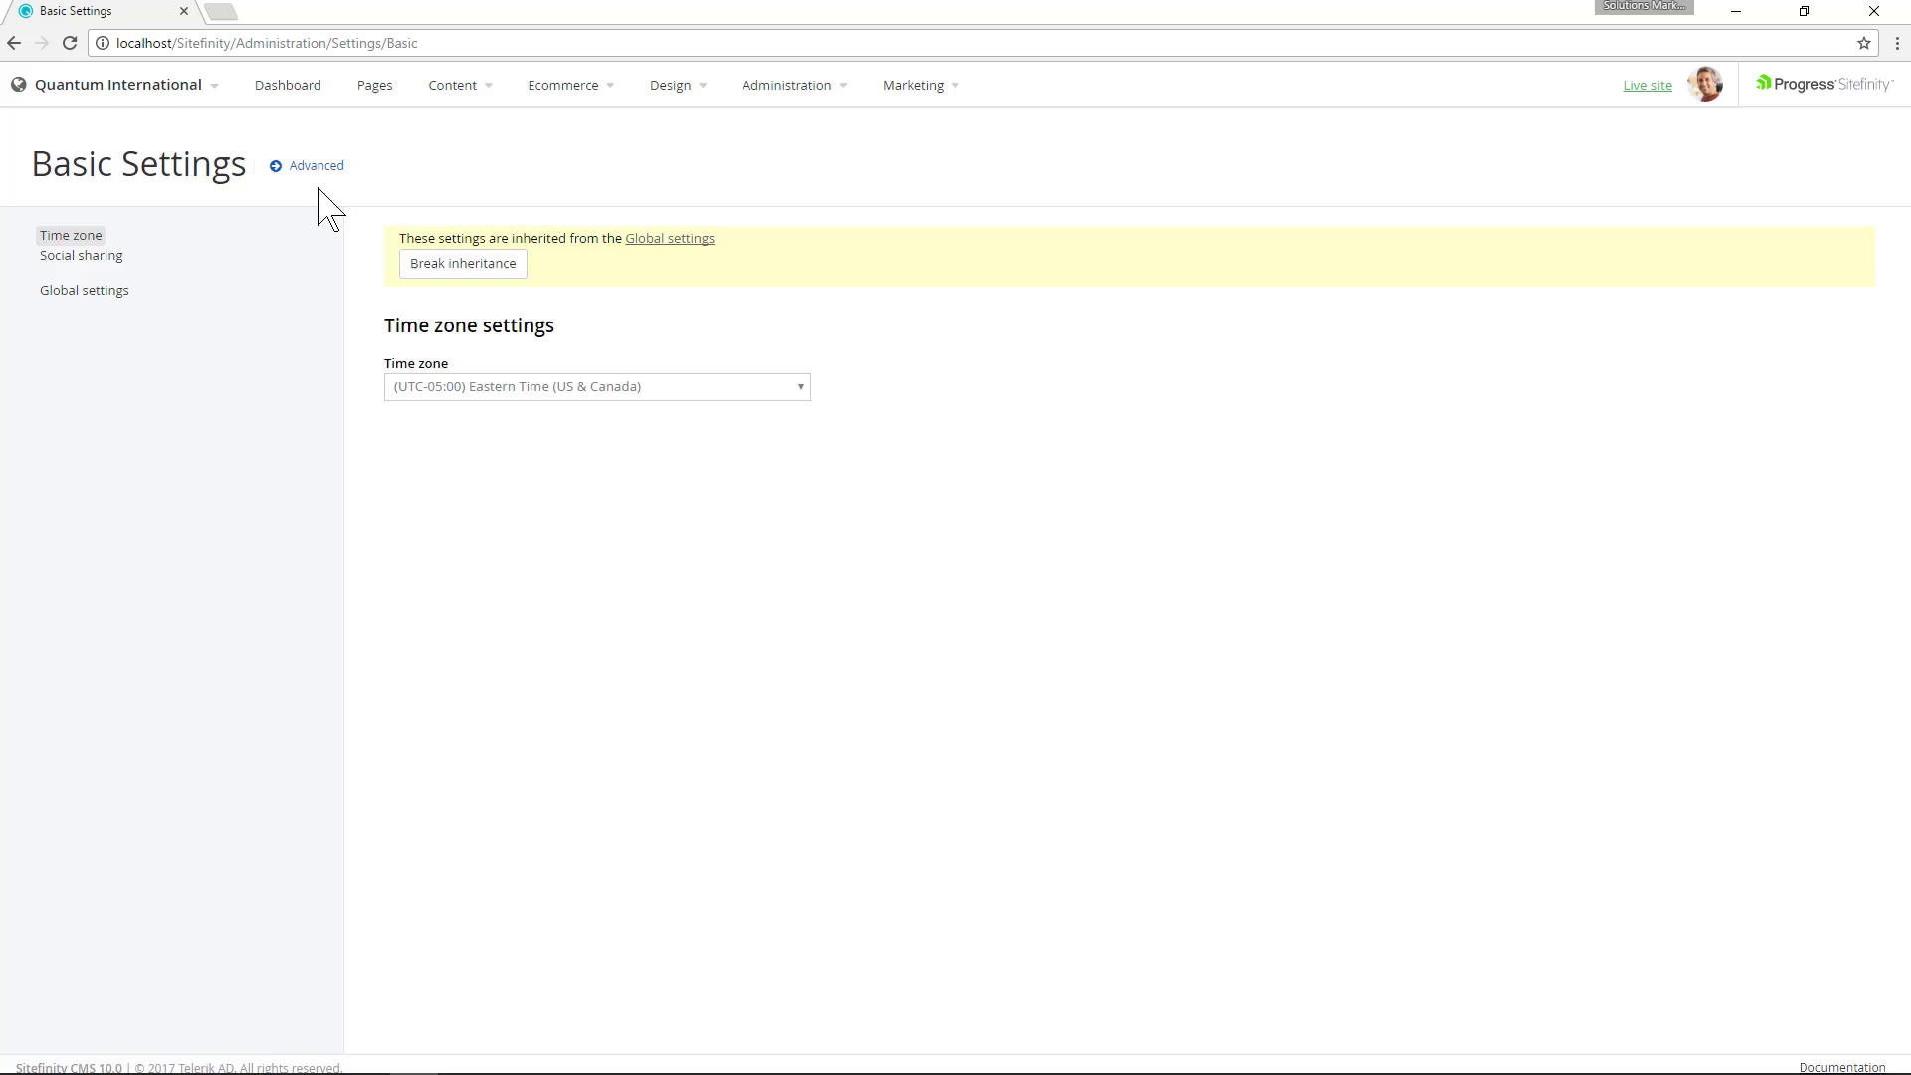
{"action": "left_click", "coordinate": [311, 166]}
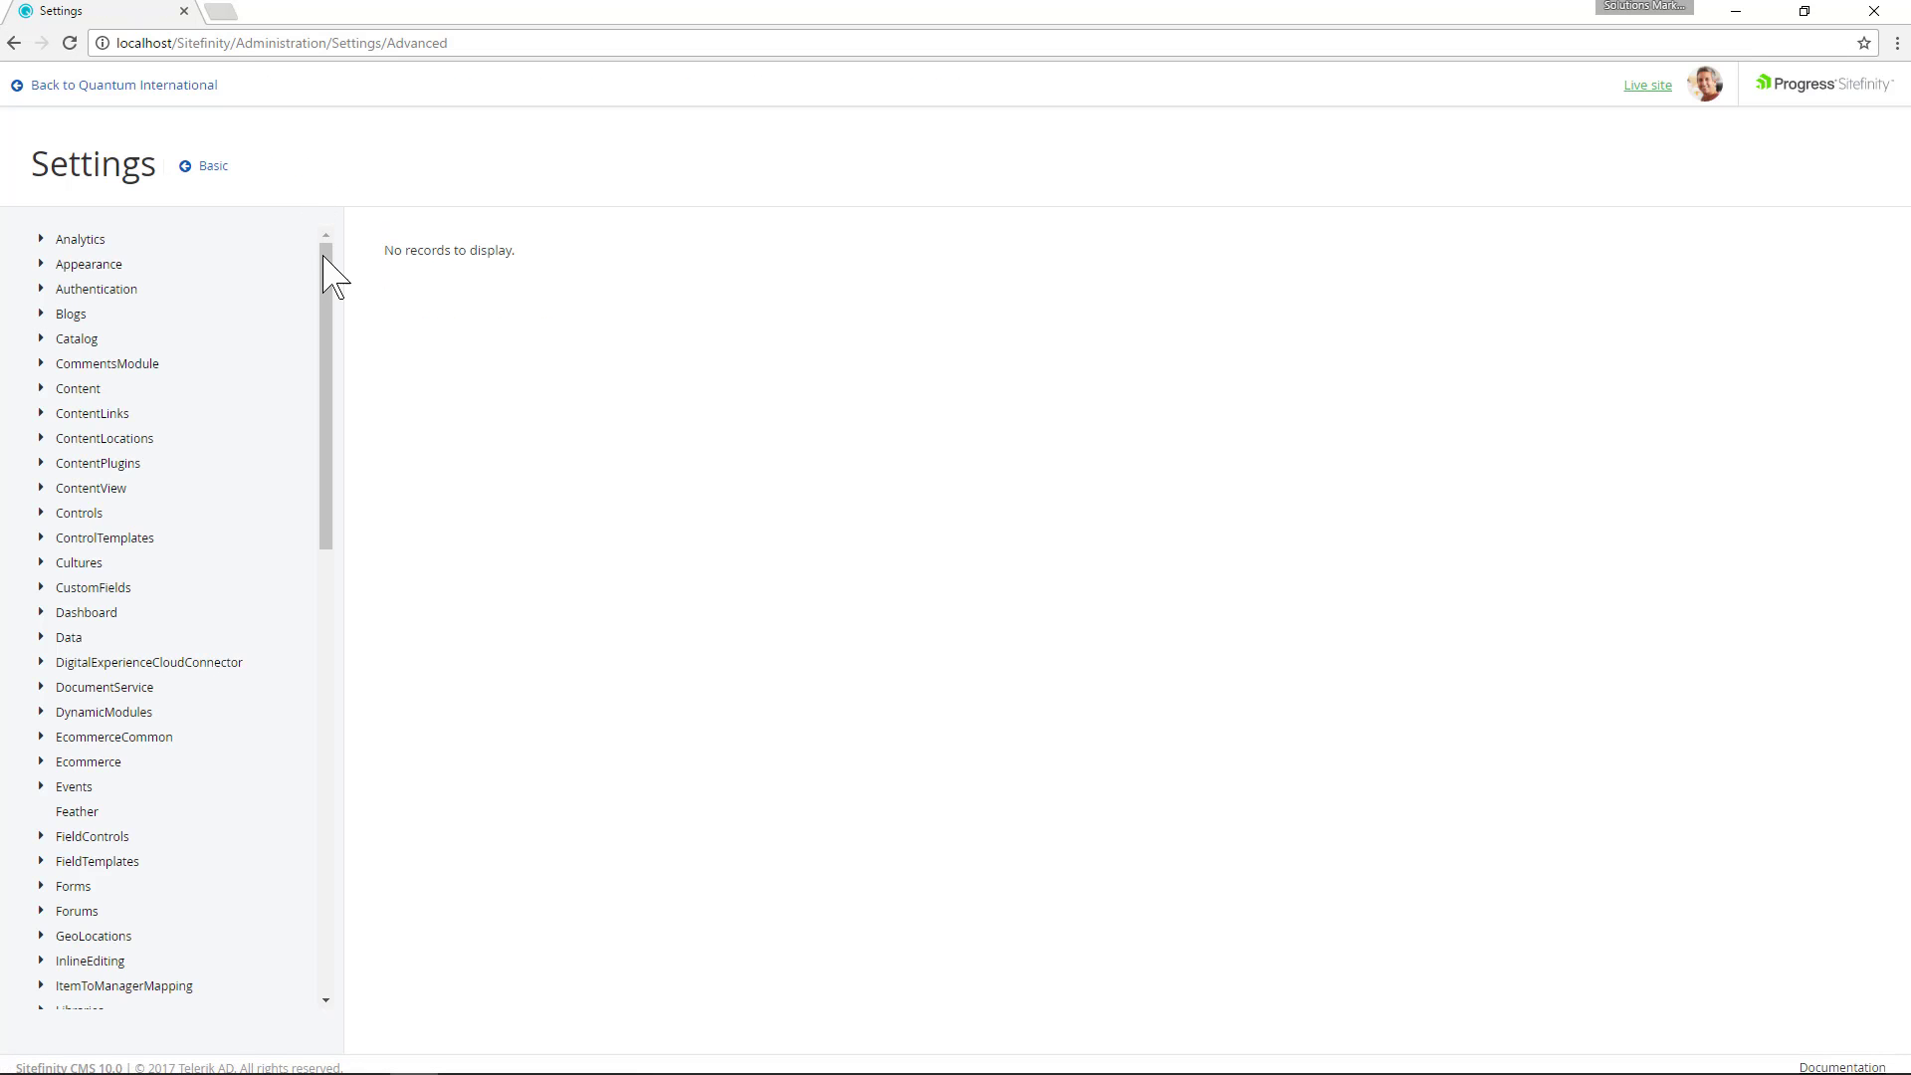
{"action": "left_click_drag", "start_coordinate": [329, 264], "coordinate": [337, 764]}
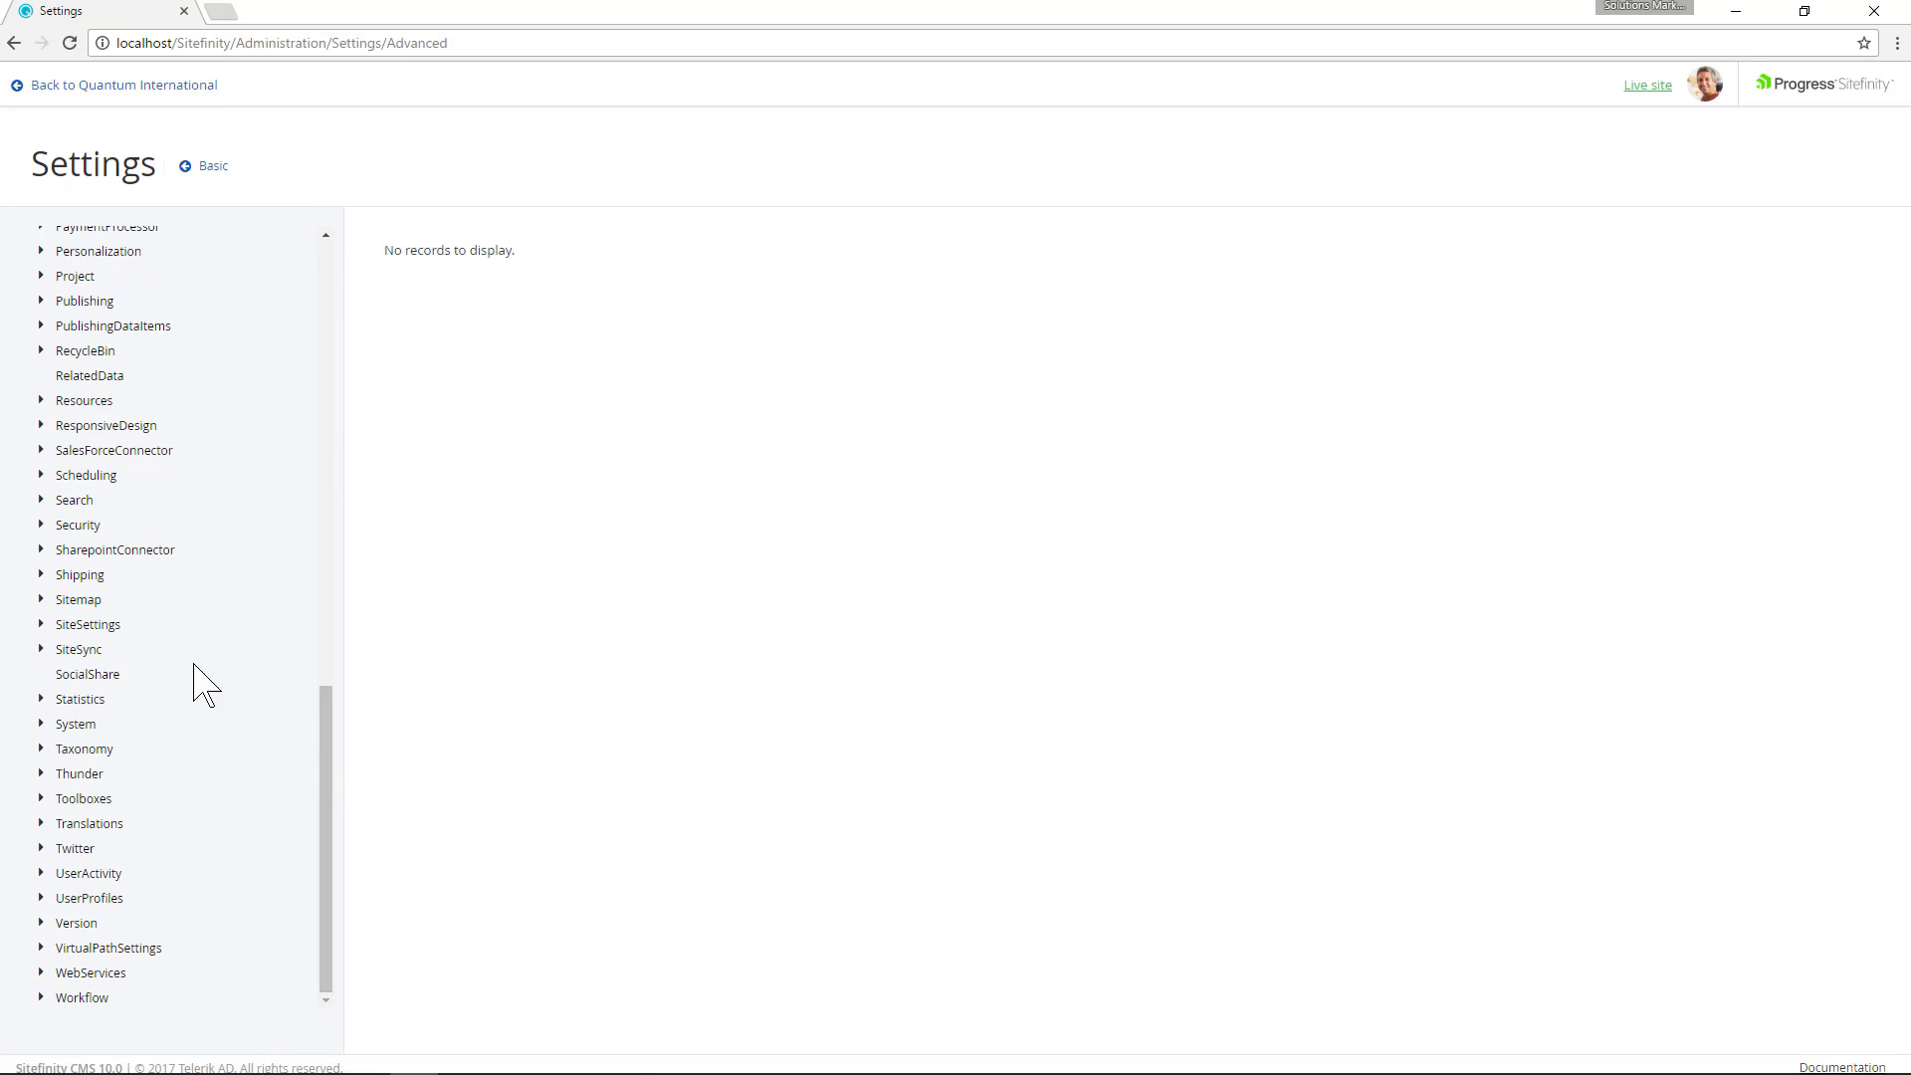
{"action": "left_click", "coordinate": [45, 724]}
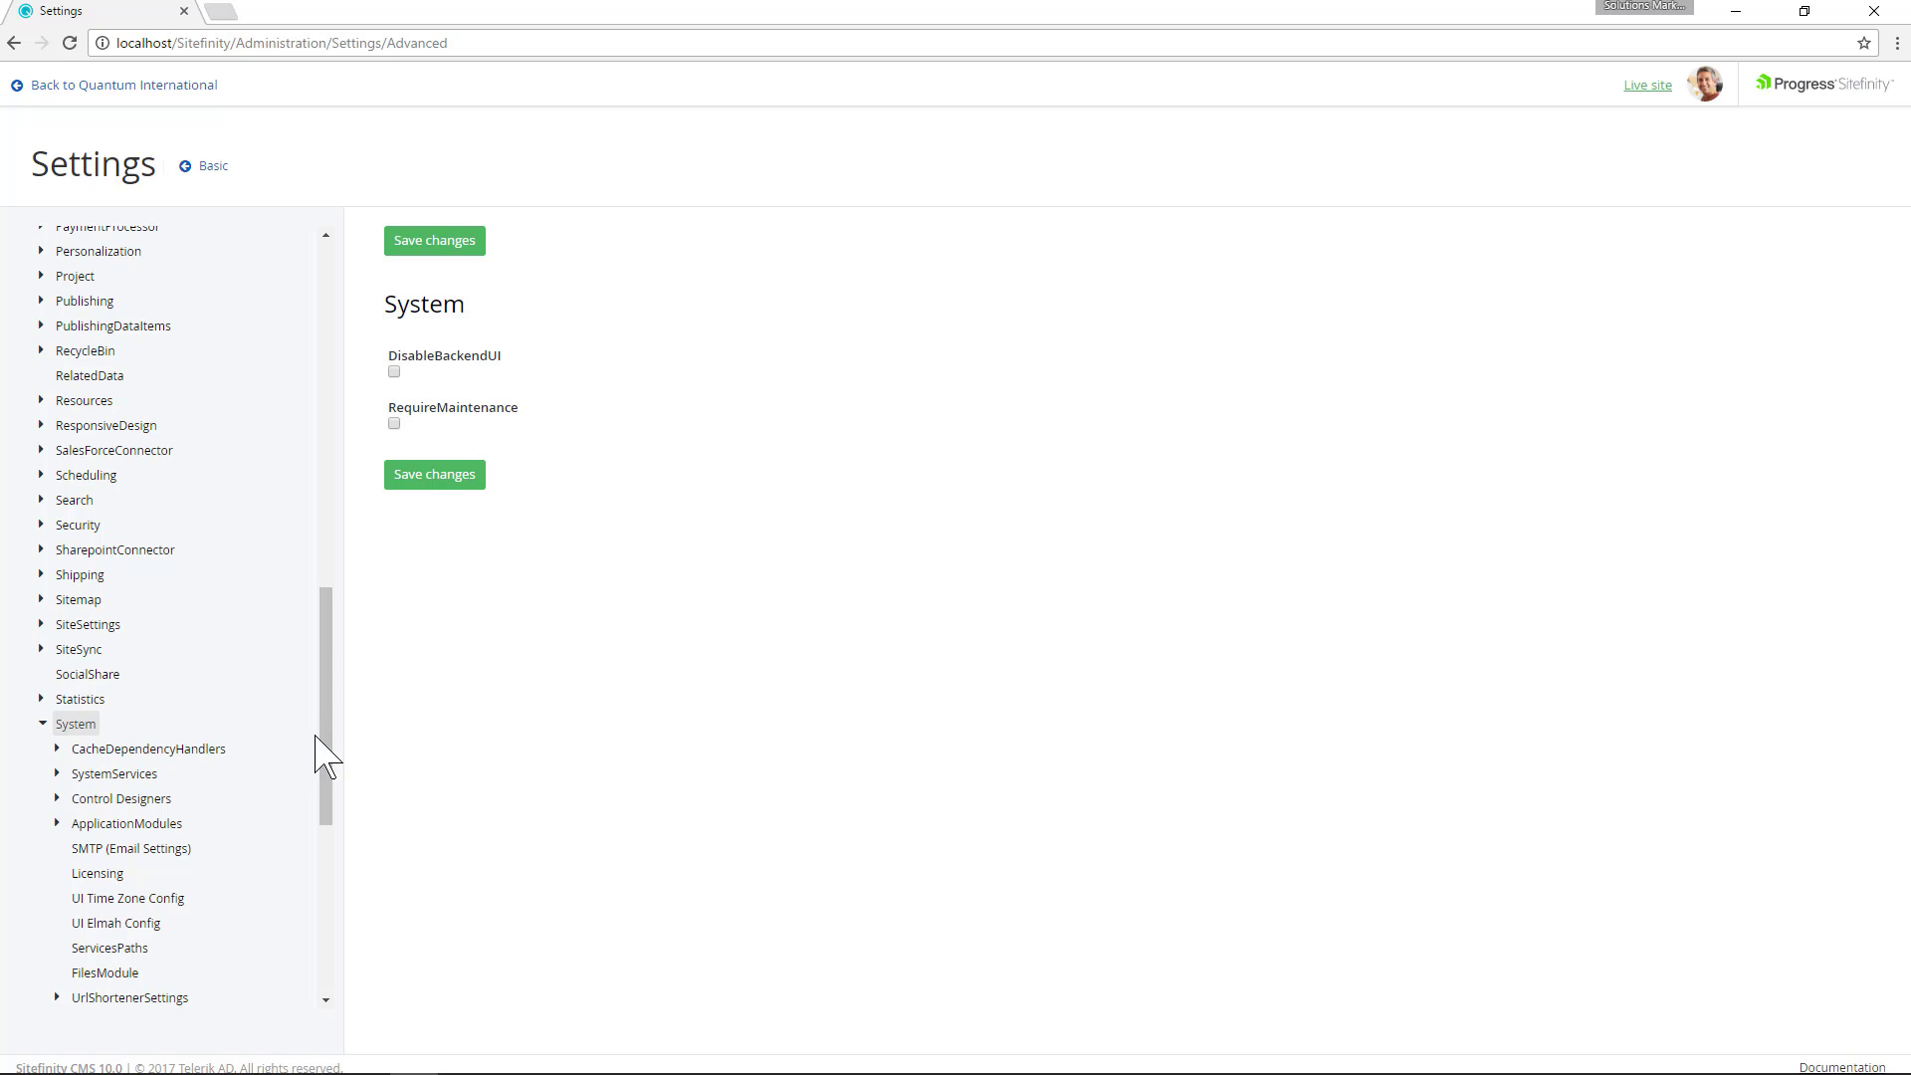
{"action": "left_click_drag", "start_coordinate": [332, 789], "coordinate": [342, 908]}
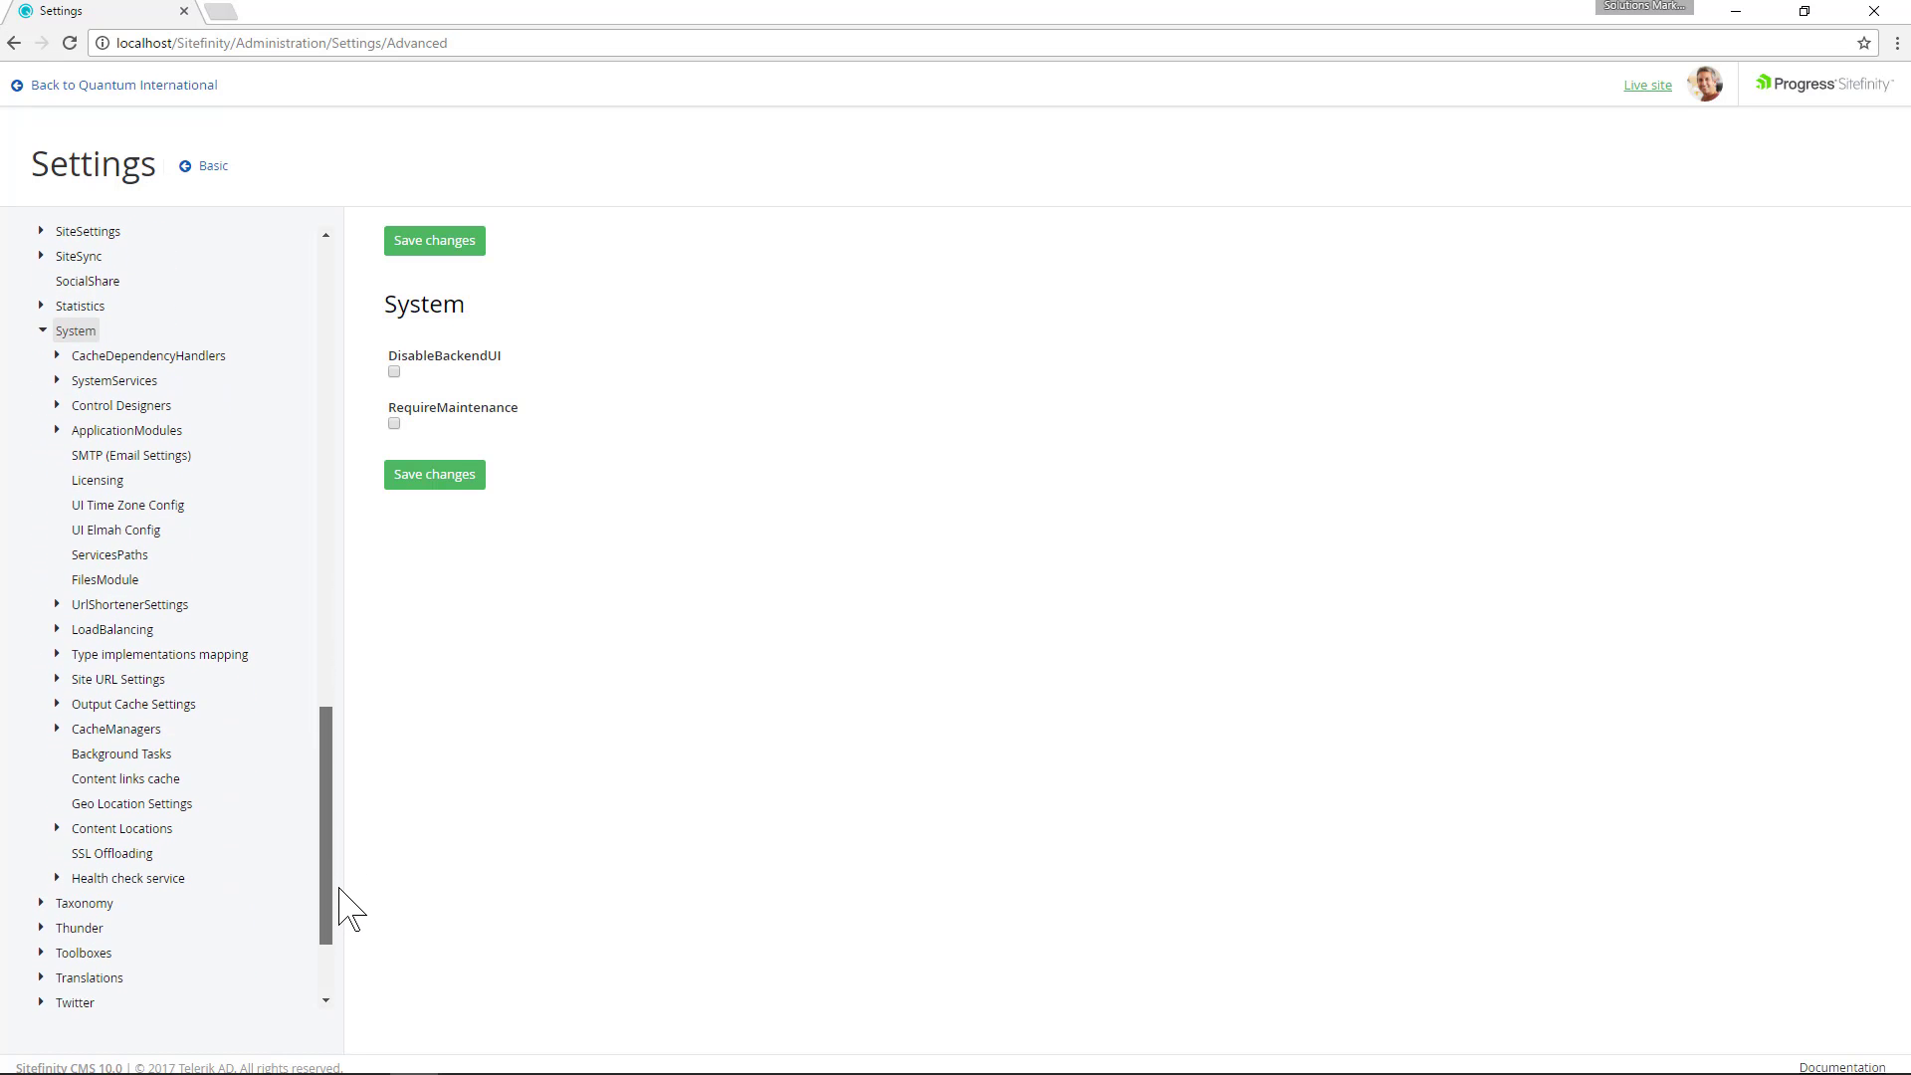
{"action": "left_click", "coordinate": [60, 881]}
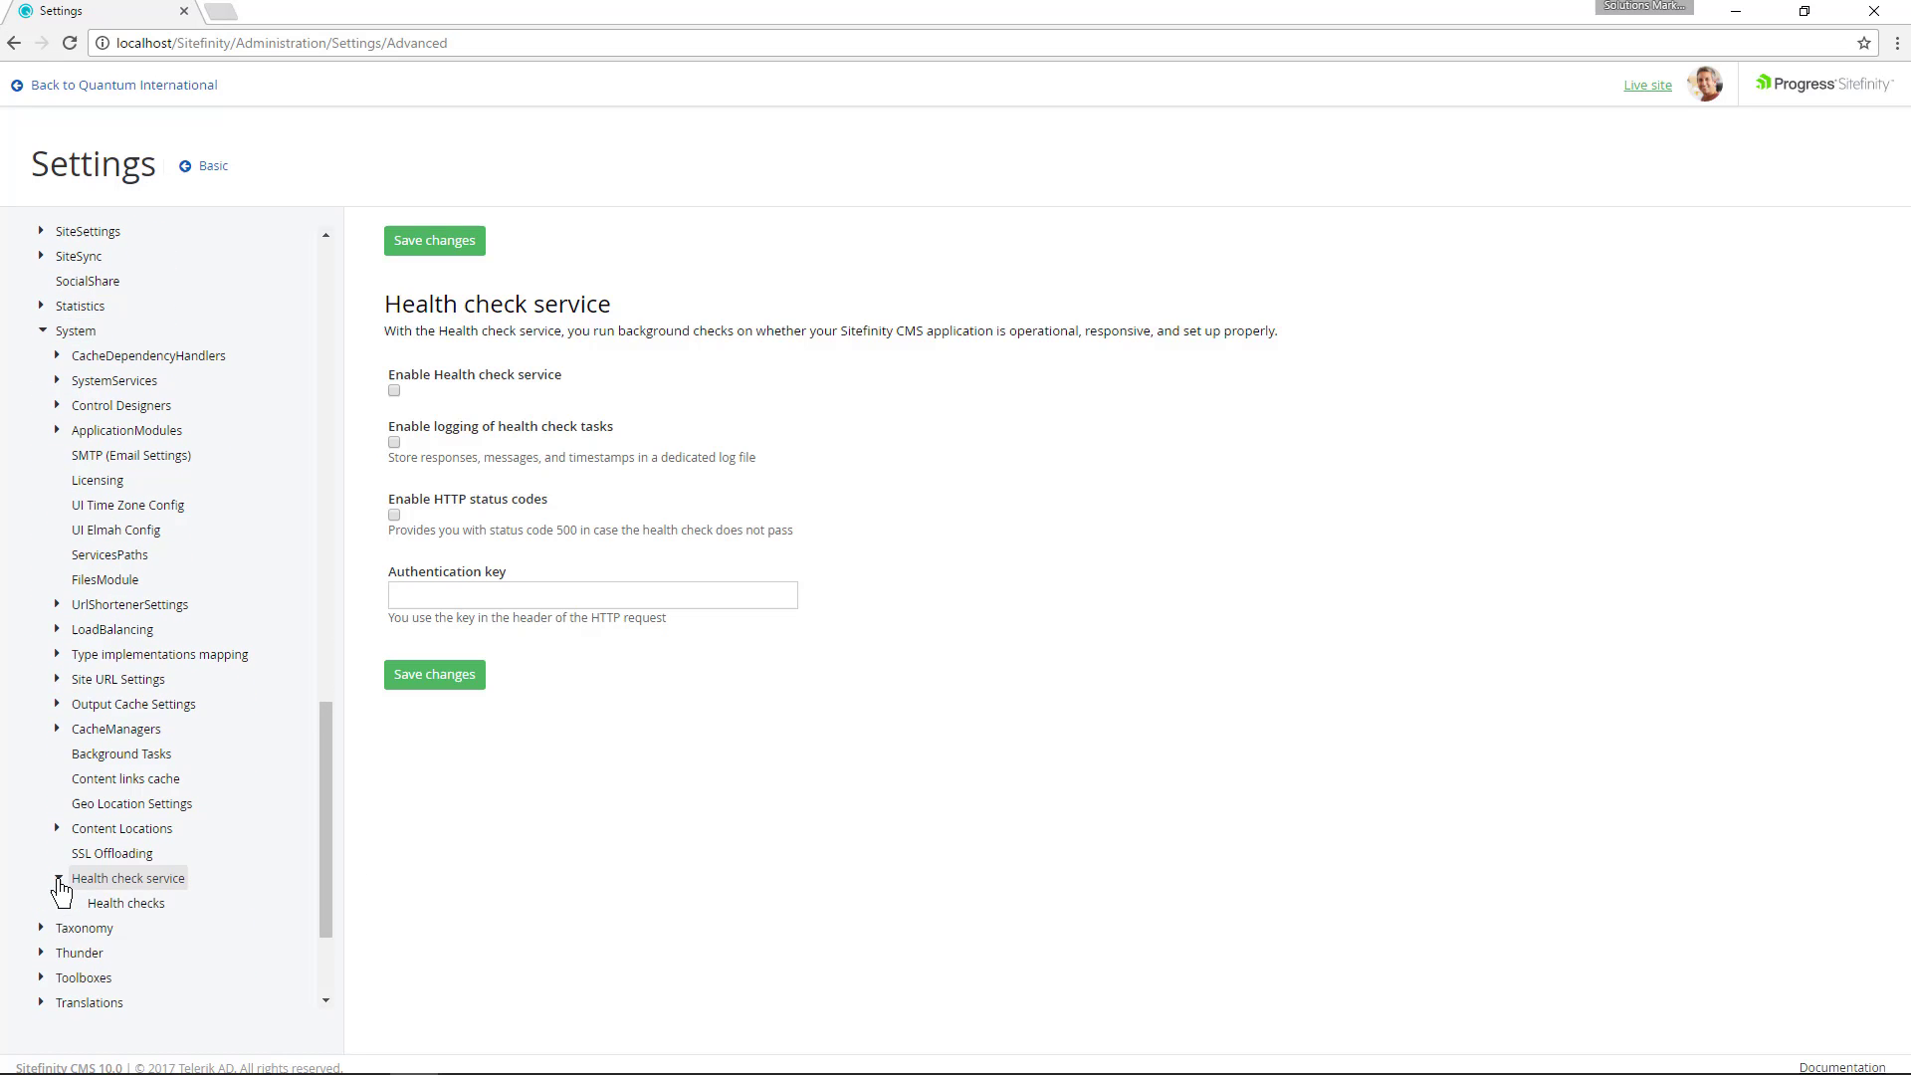
{"action": "left_click", "coordinate": [394, 390]}
{"action": "left_click", "coordinate": [452, 247]}
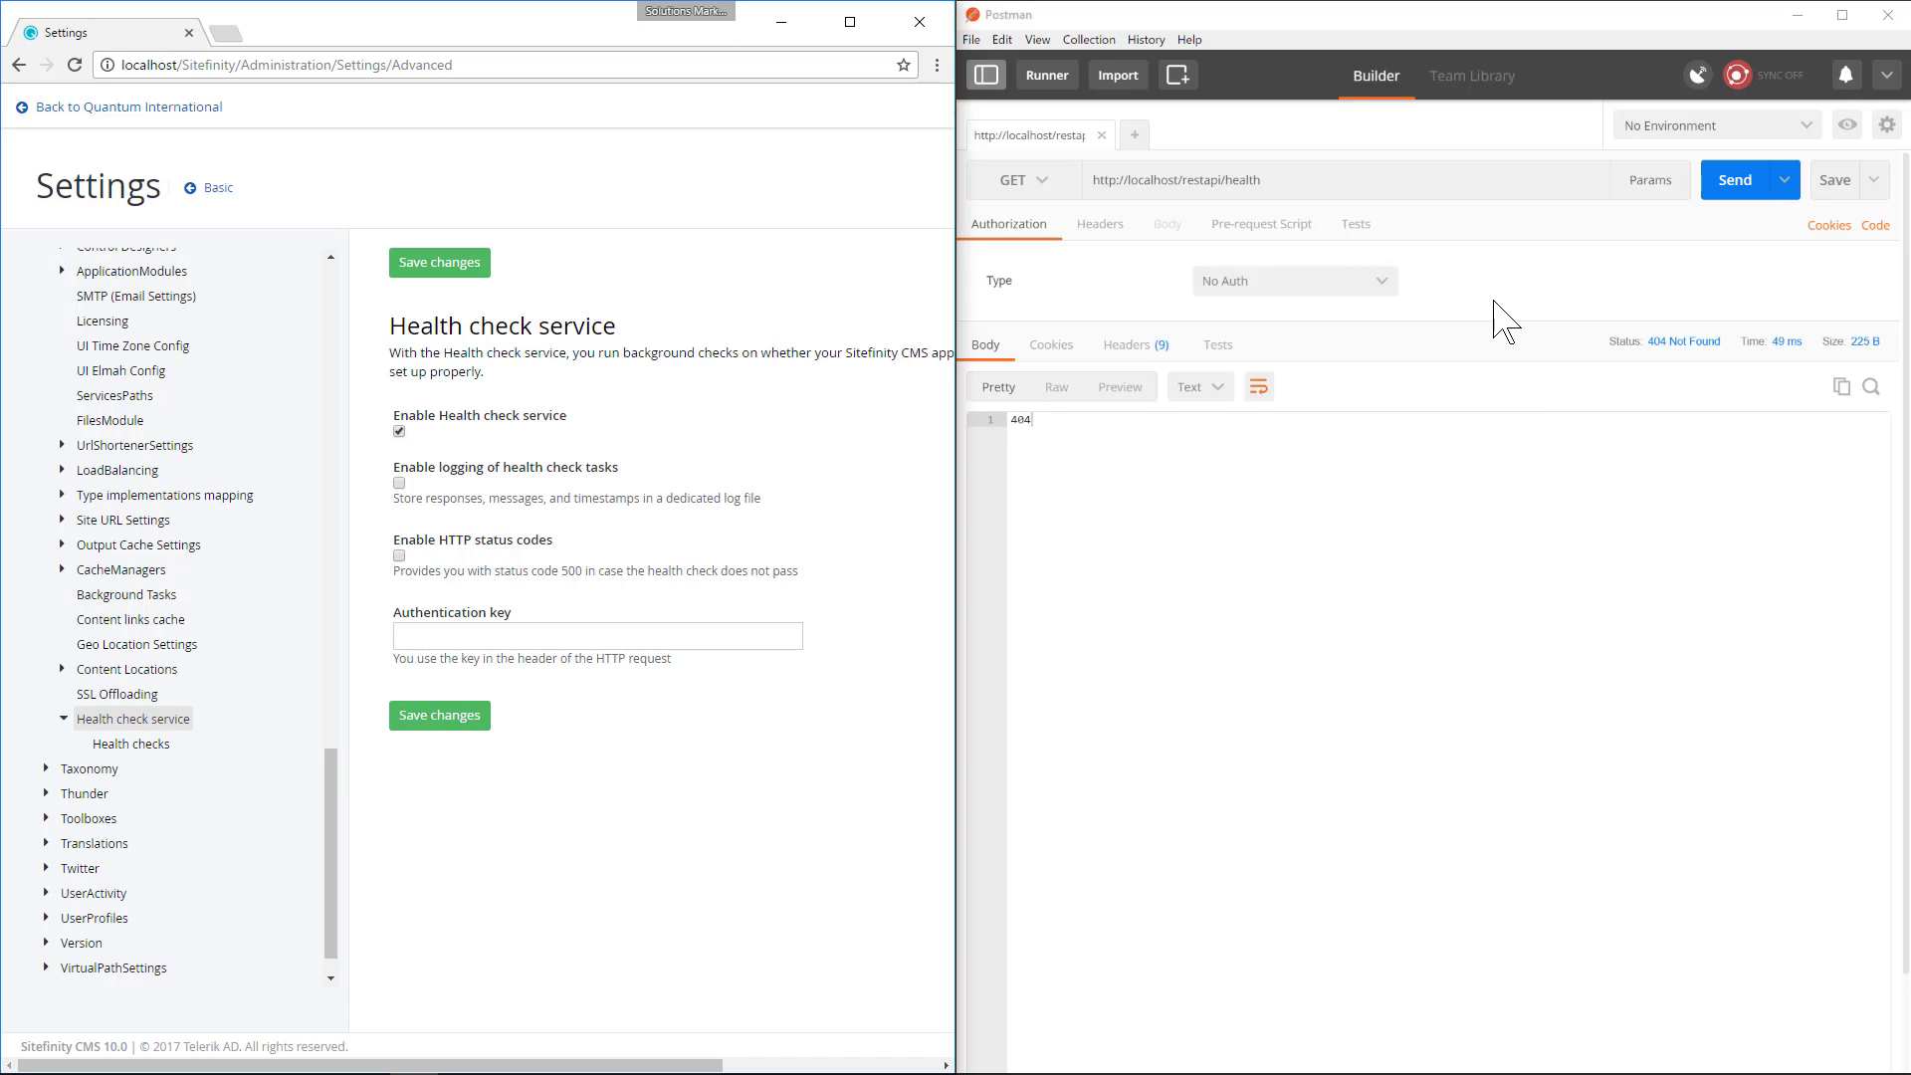
{"action": "left_click", "coordinate": [1735, 179]}
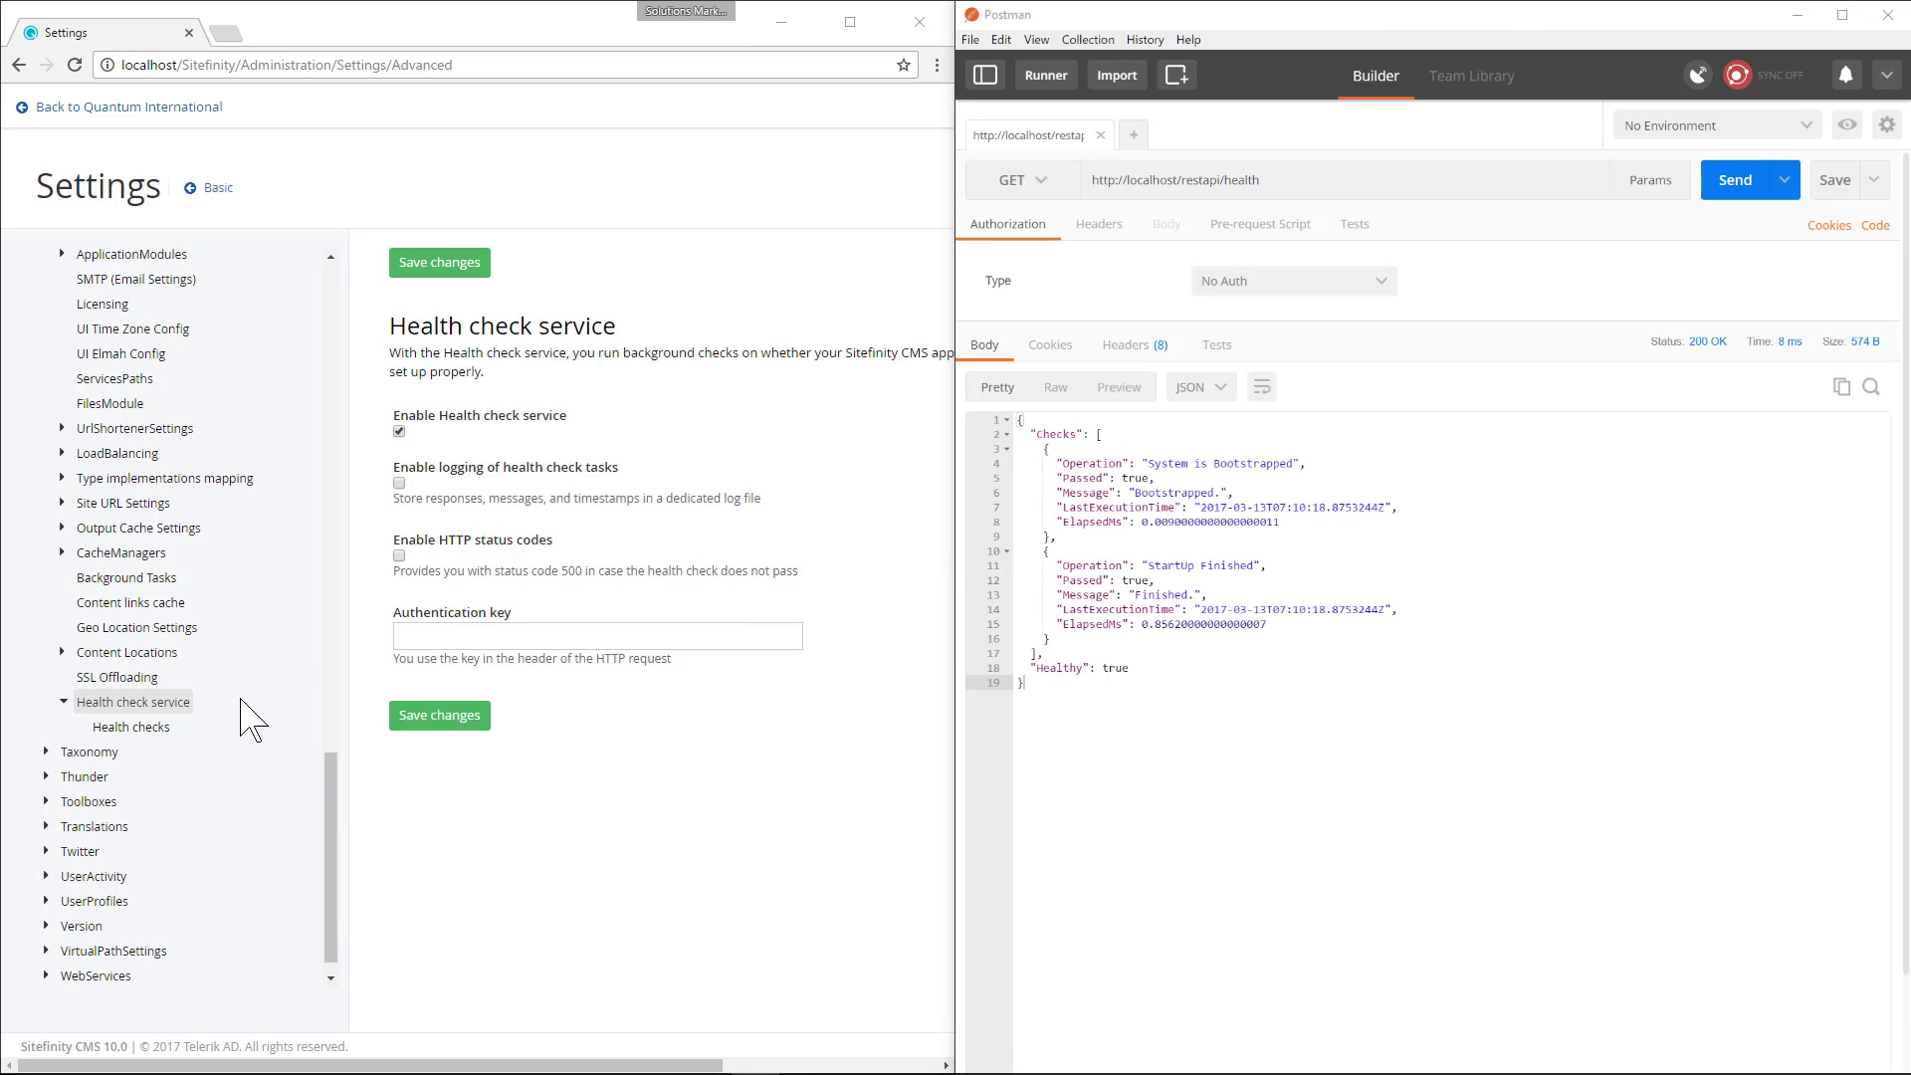
Create a new health check named dbhealth.
{"action": "left_click", "coordinate": [154, 728]}
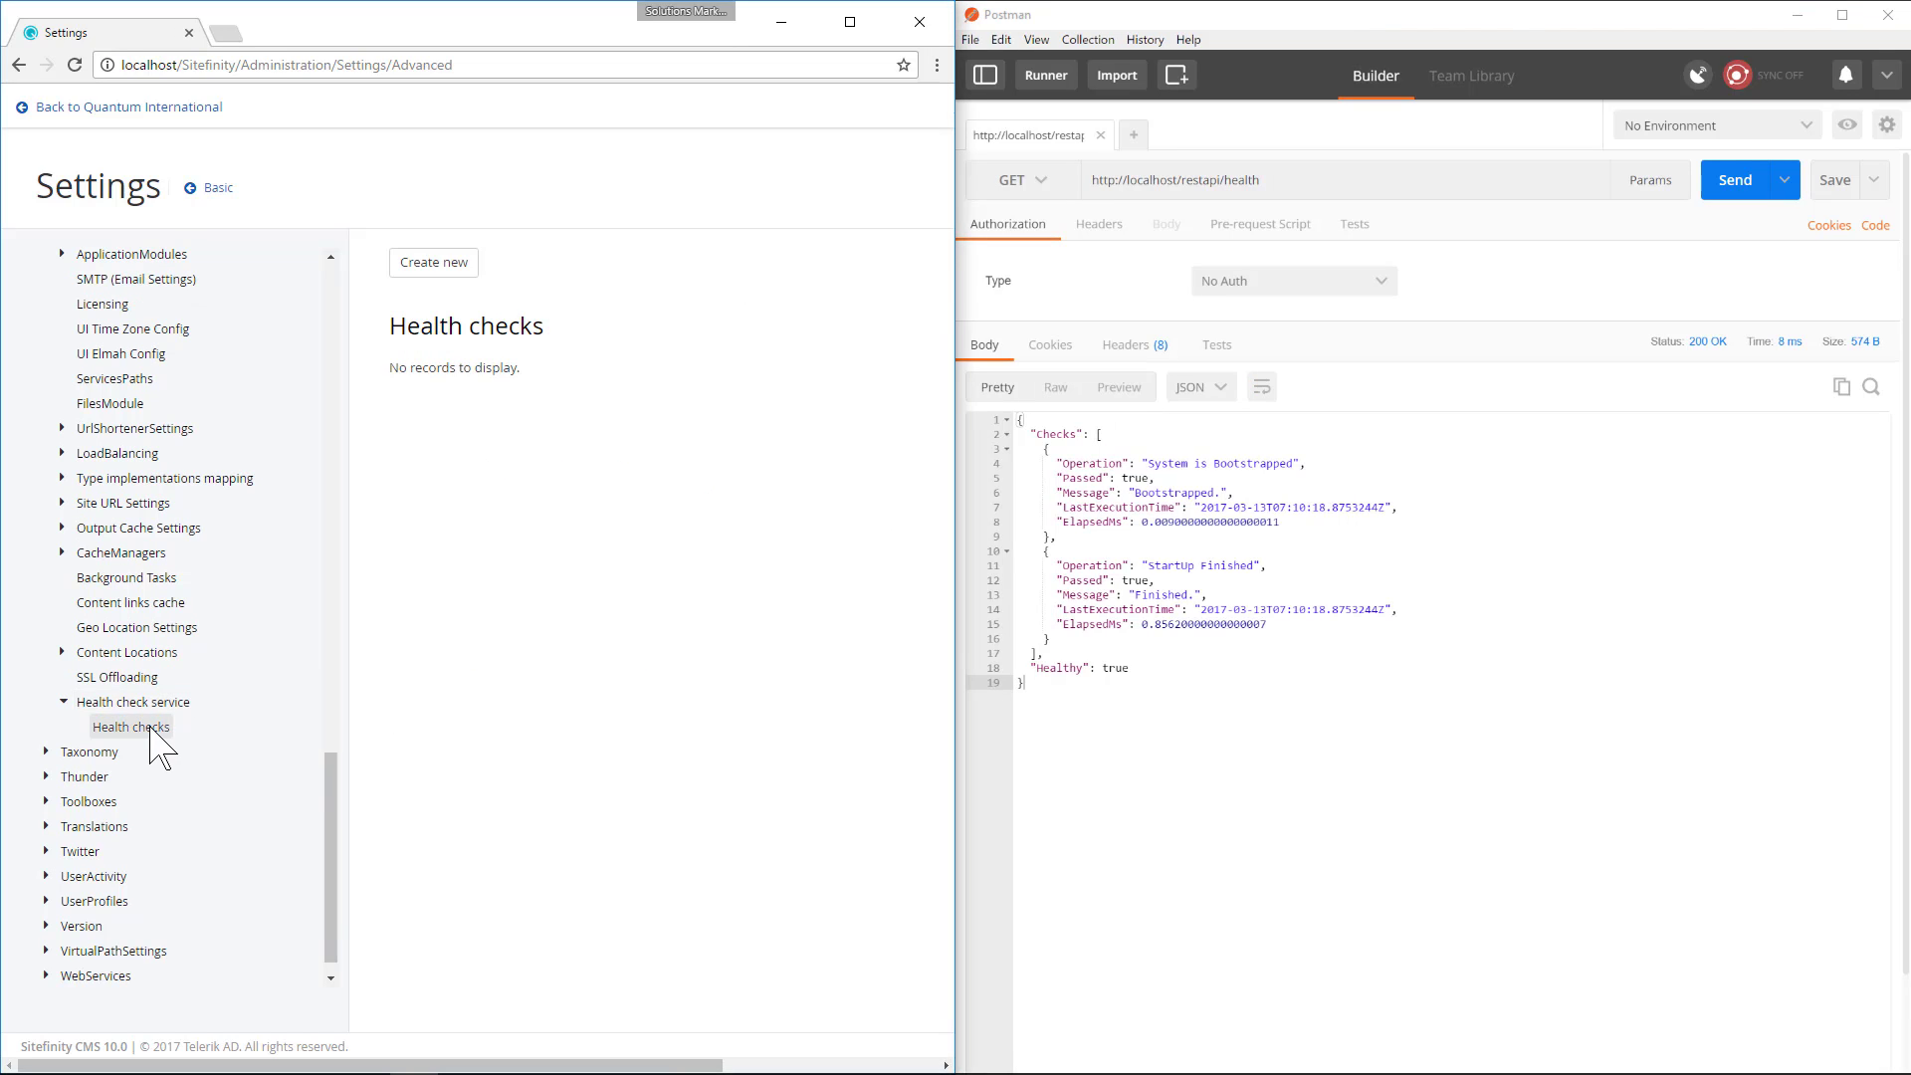
{"action": "left_click", "coordinate": [428, 264]}
{"action": "left_click", "coordinate": [538, 455]}
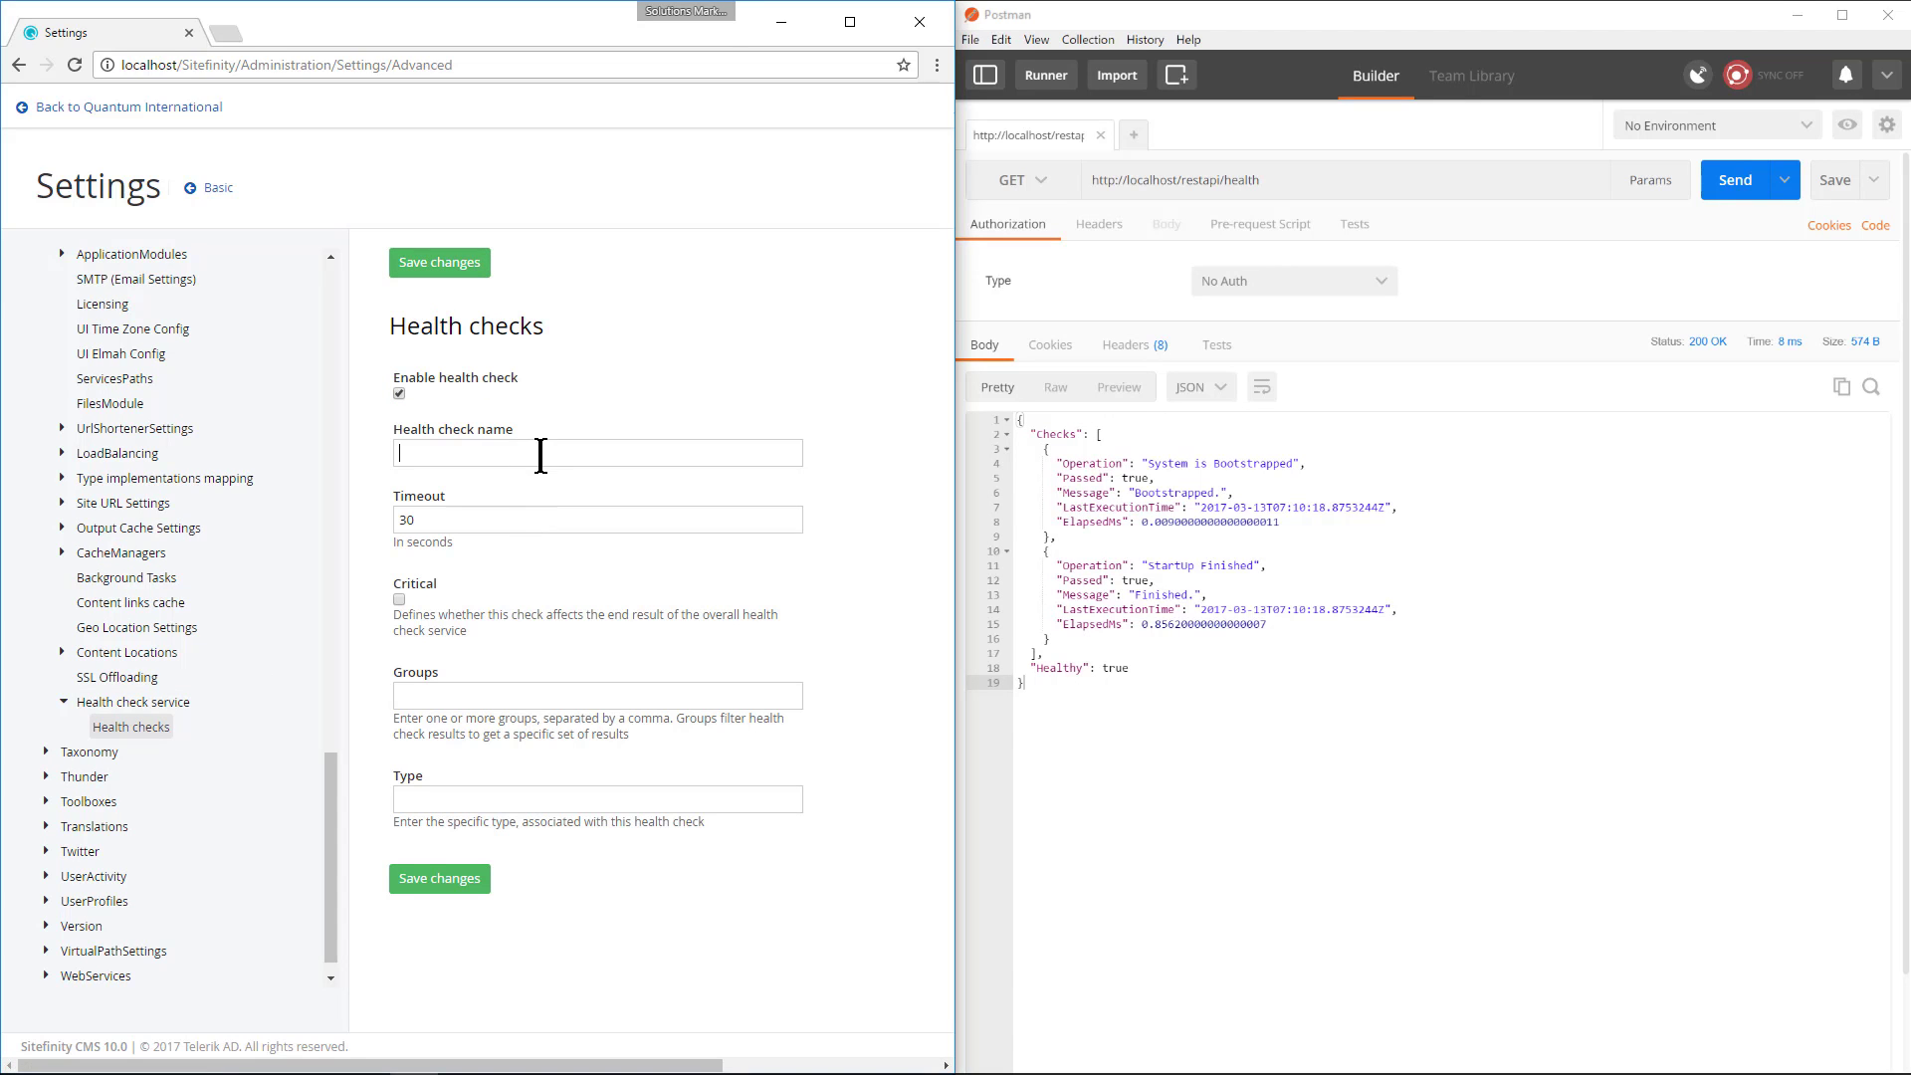
{"action": "type", "text": "dbhealth"}
Set its type to Telerik.Sitefinity.Health.DatabaseCheck and save the check.
{"action": "left_click", "coordinate": [559, 801]}
{"action": "right_click", "coordinate": [553, 800]}
{"action": "left_click", "coordinate": [611, 653]}
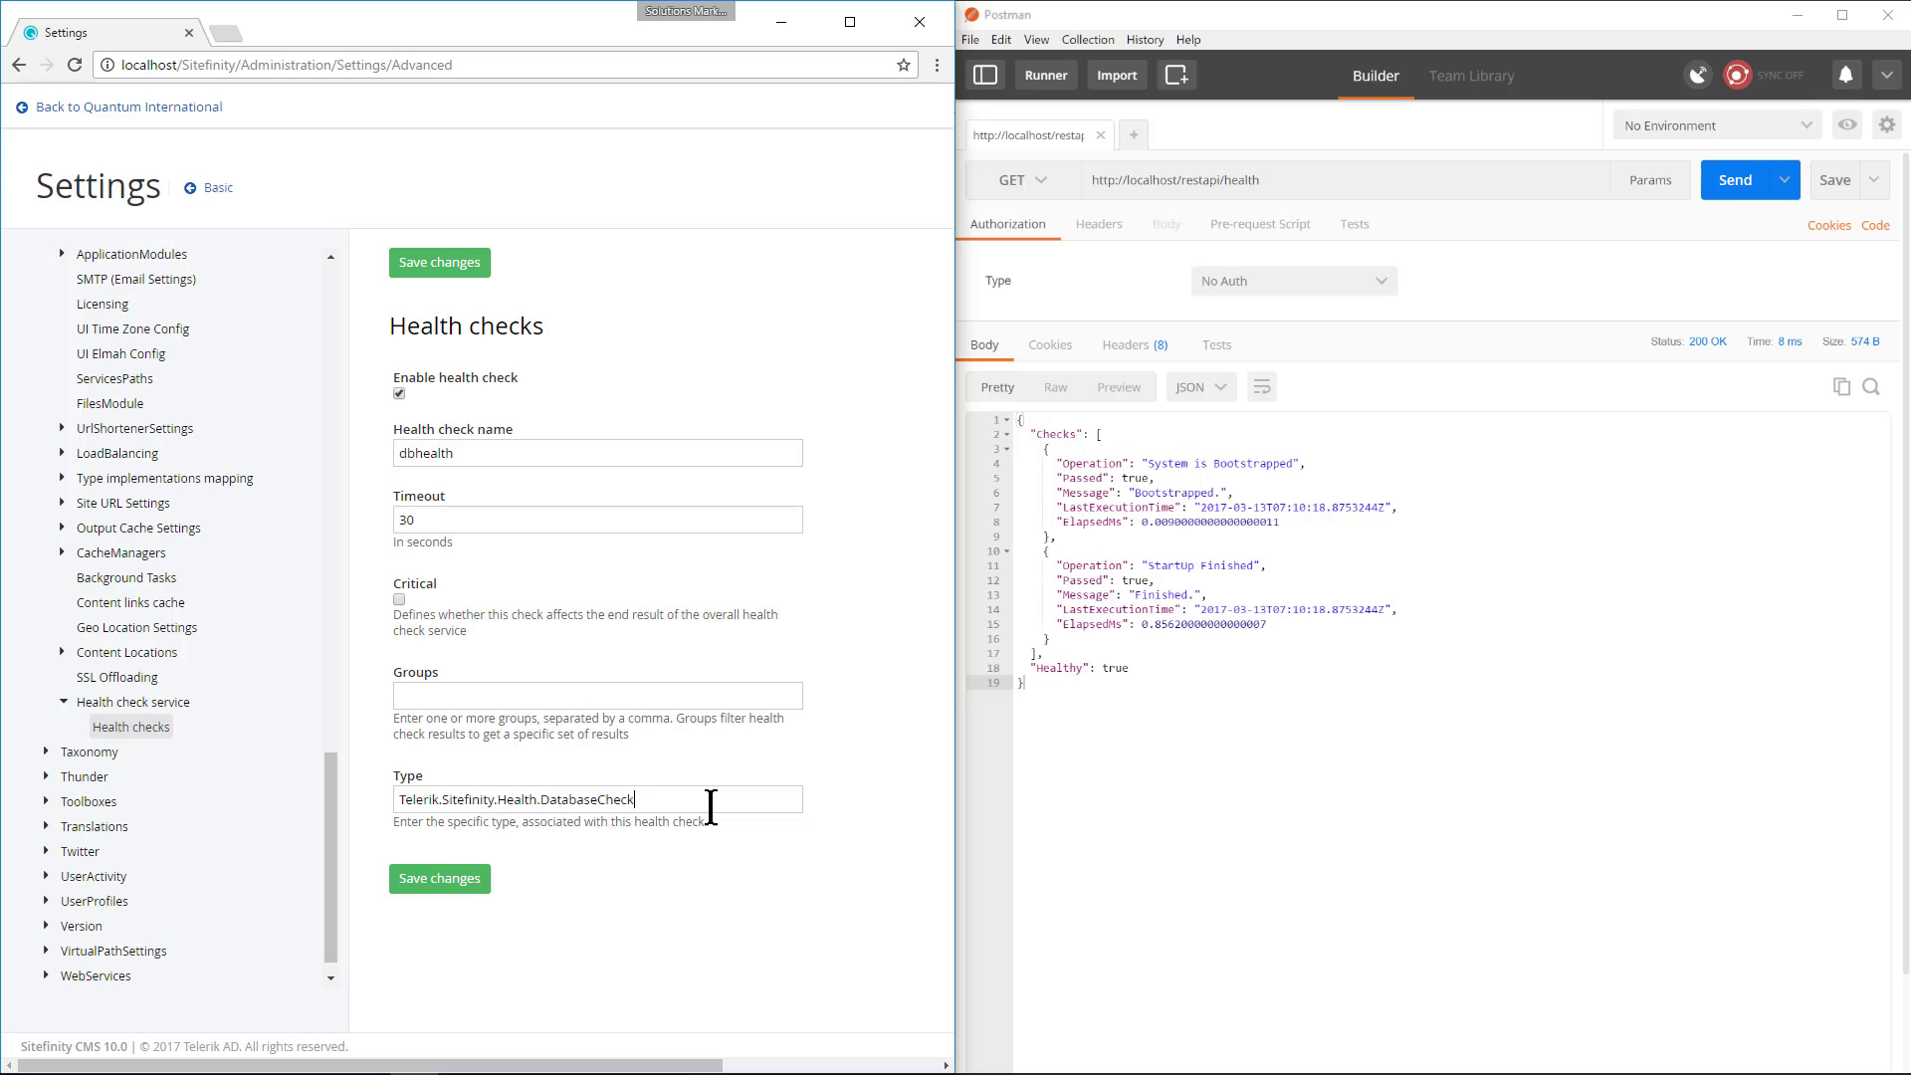
{"action": "left_click", "coordinate": [439, 878]}
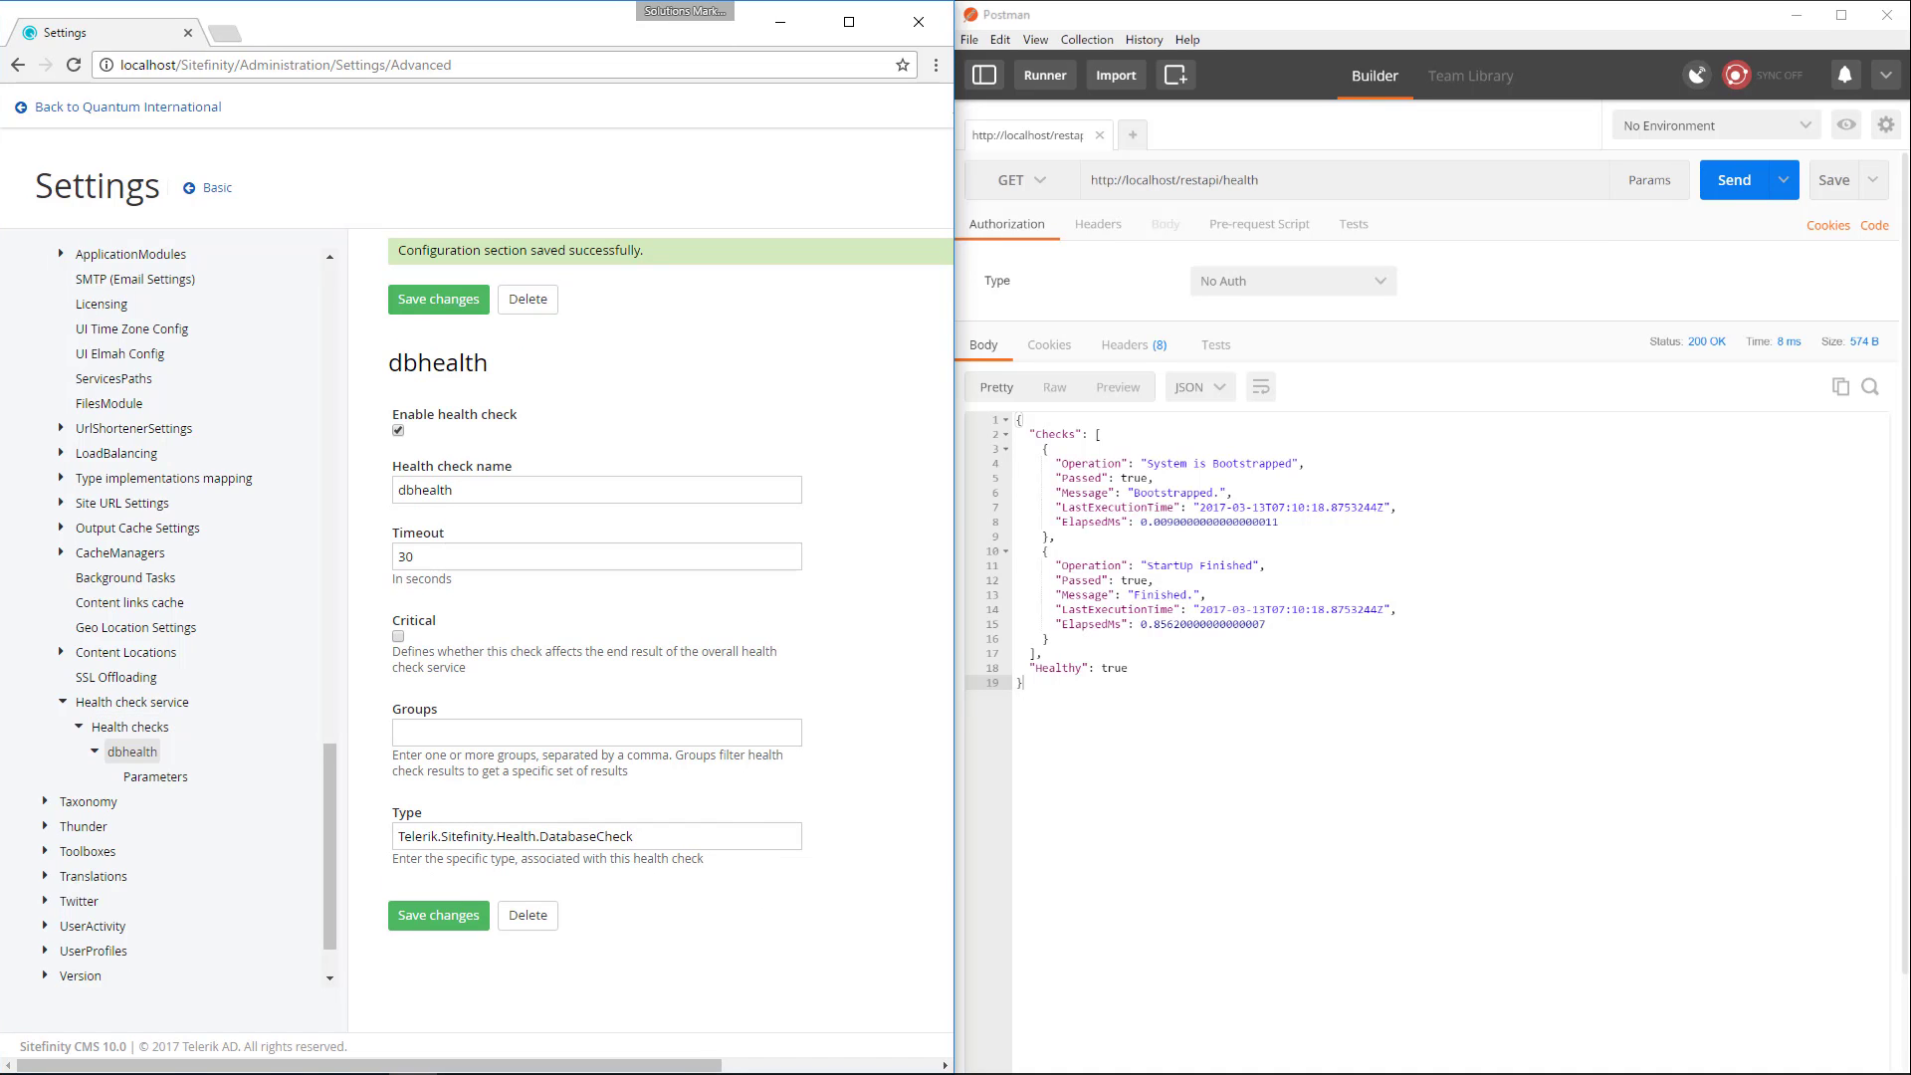
{"action": "left_click", "coordinate": [462, 1054]}
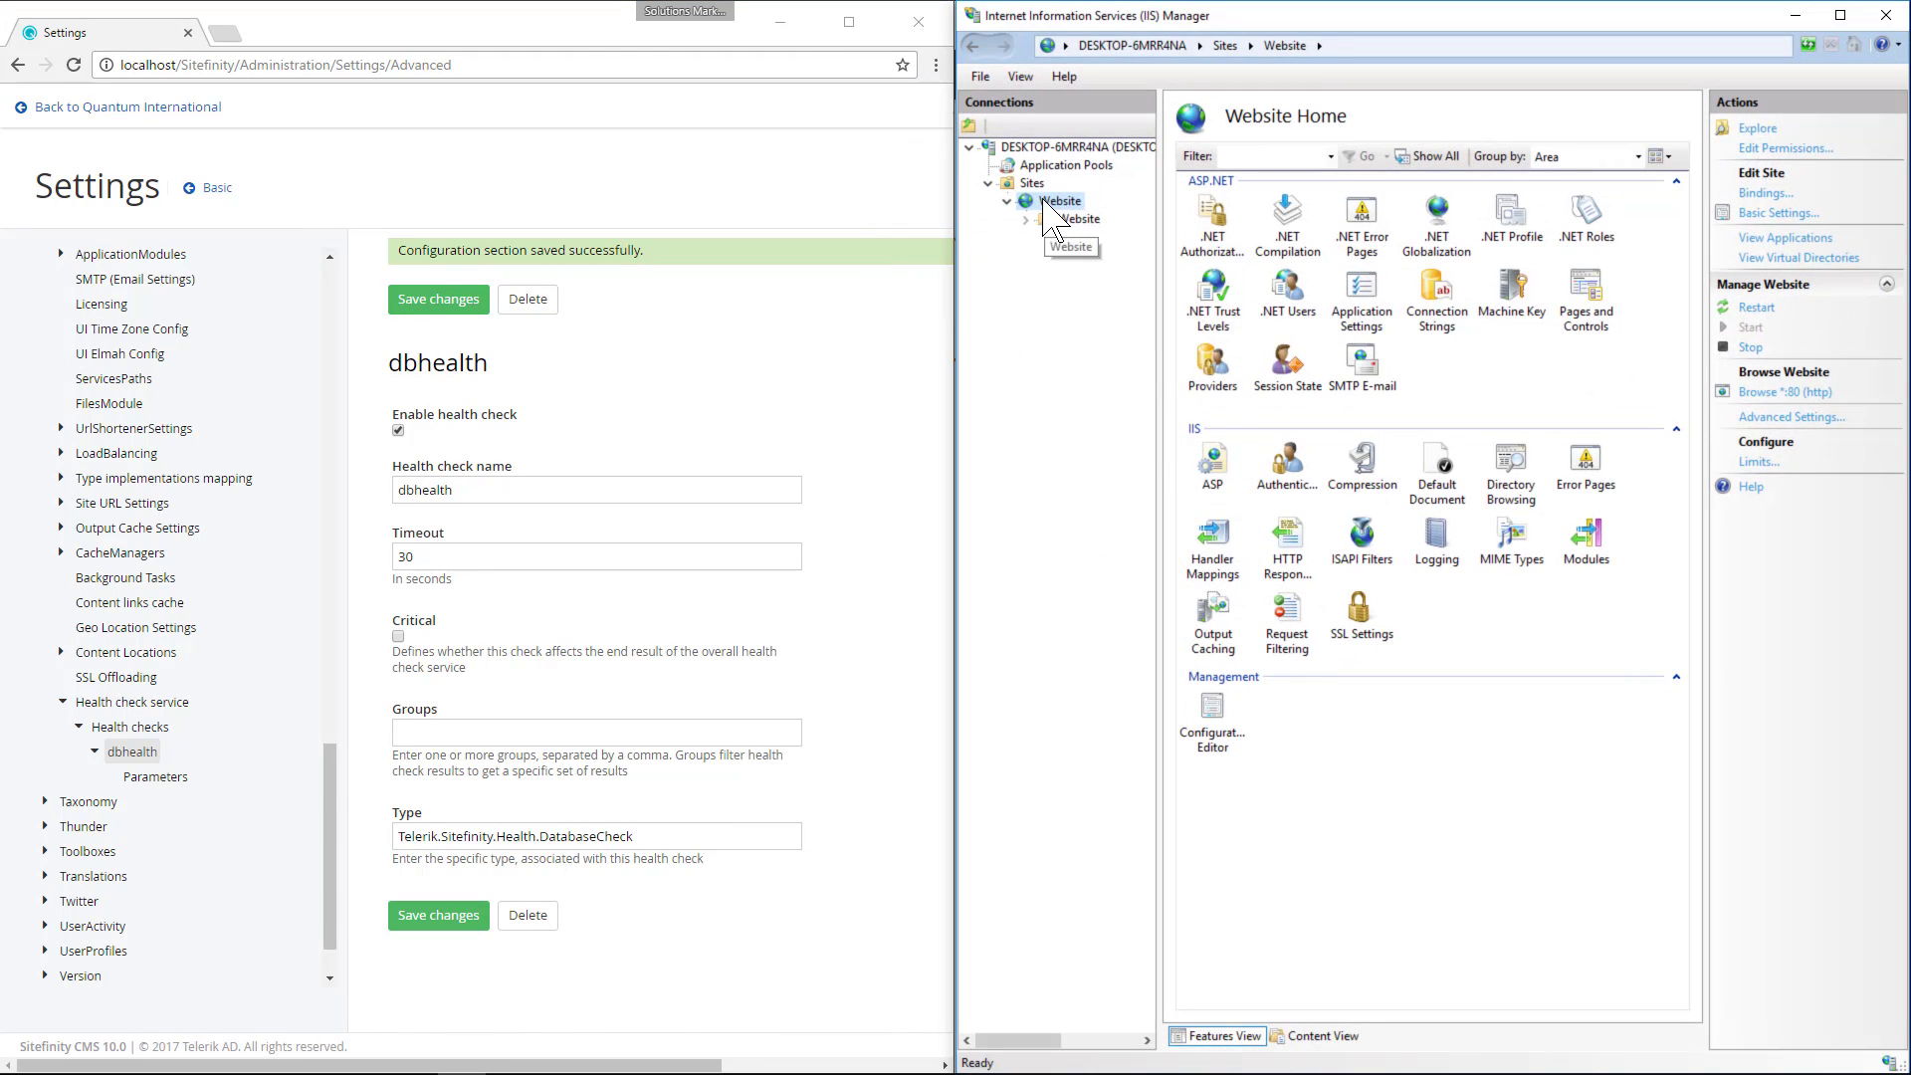
Stop and start the Website site in IIS Manager, then reload the Sitefinity settings page.
{"action": "right_click", "coordinate": [1058, 202]}
{"action": "mouse_move", "coordinate": [1144, 337]}
{"action": "left_click", "coordinate": [1284, 388]}
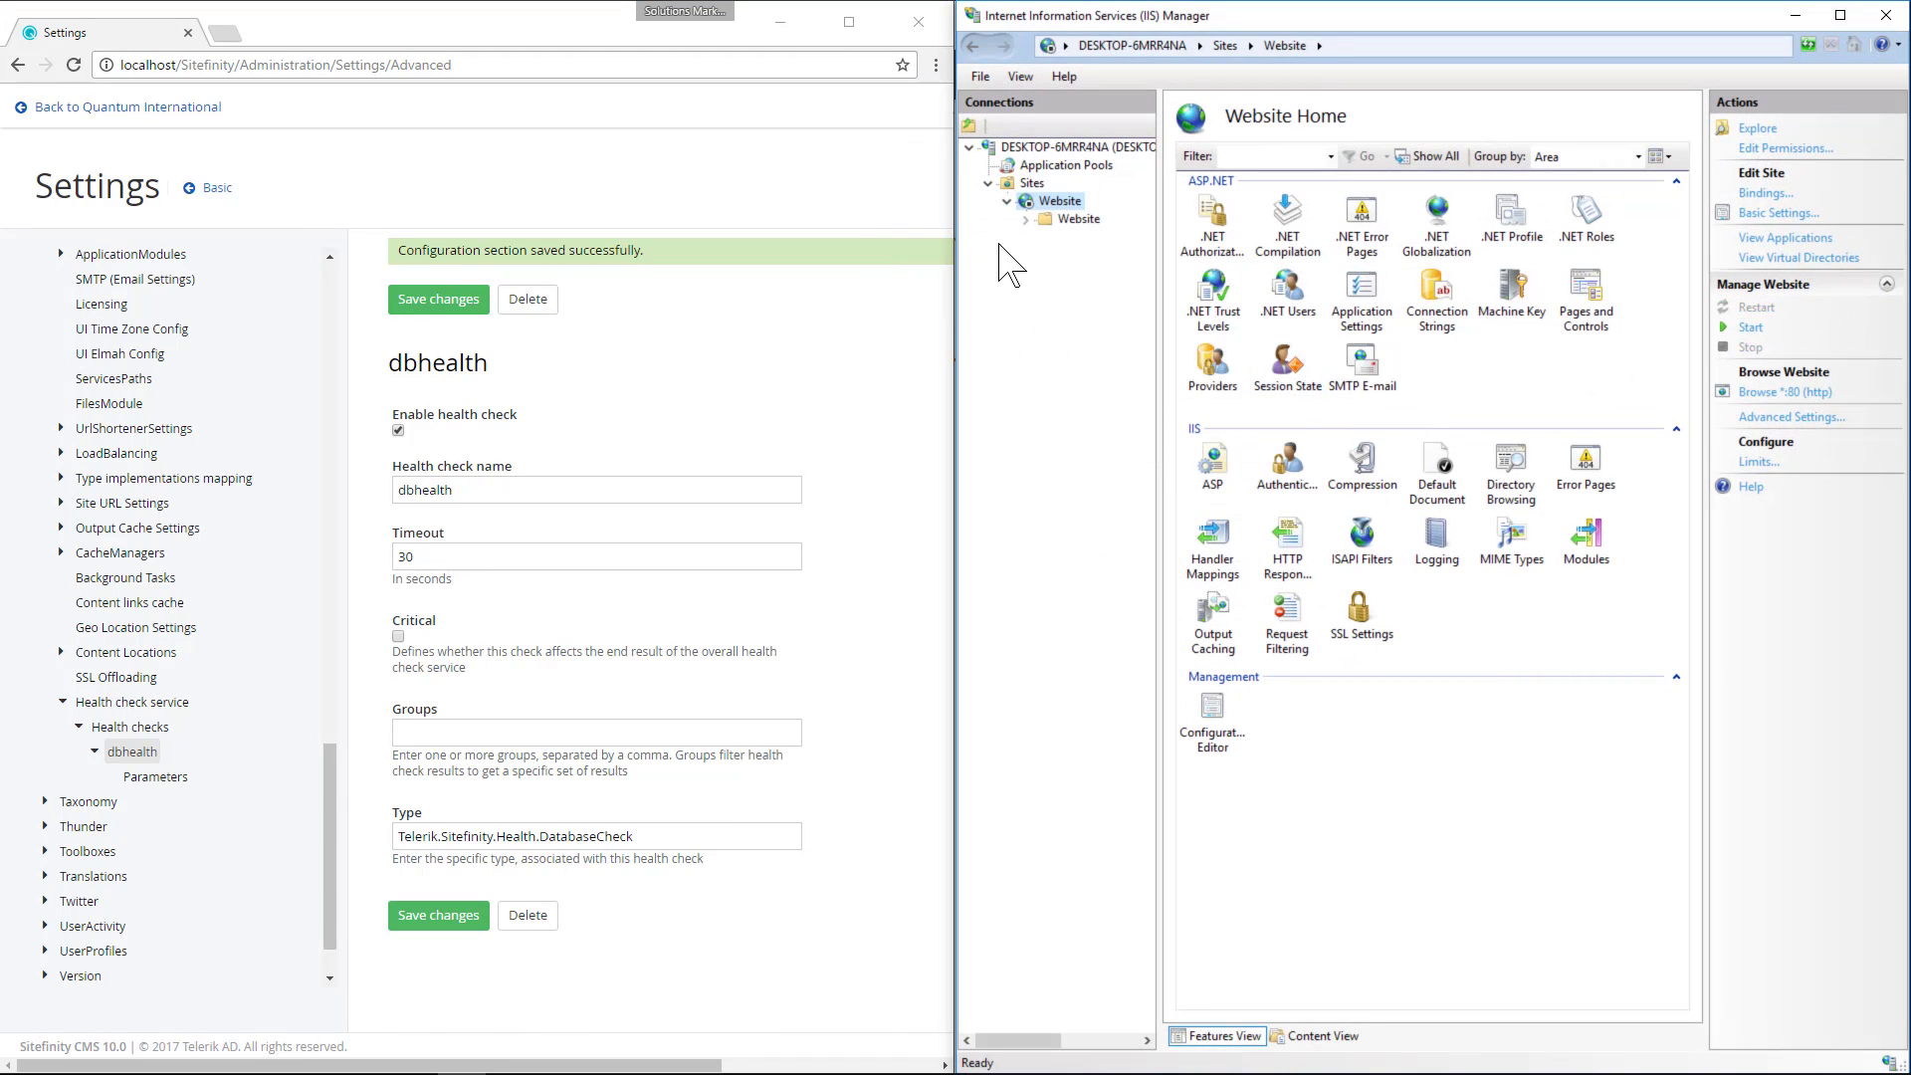
{"action": "right_click", "coordinate": [1058, 202]}
{"action": "left_click", "coordinate": [1290, 359]}
{"action": "left_click", "coordinate": [79, 66]}
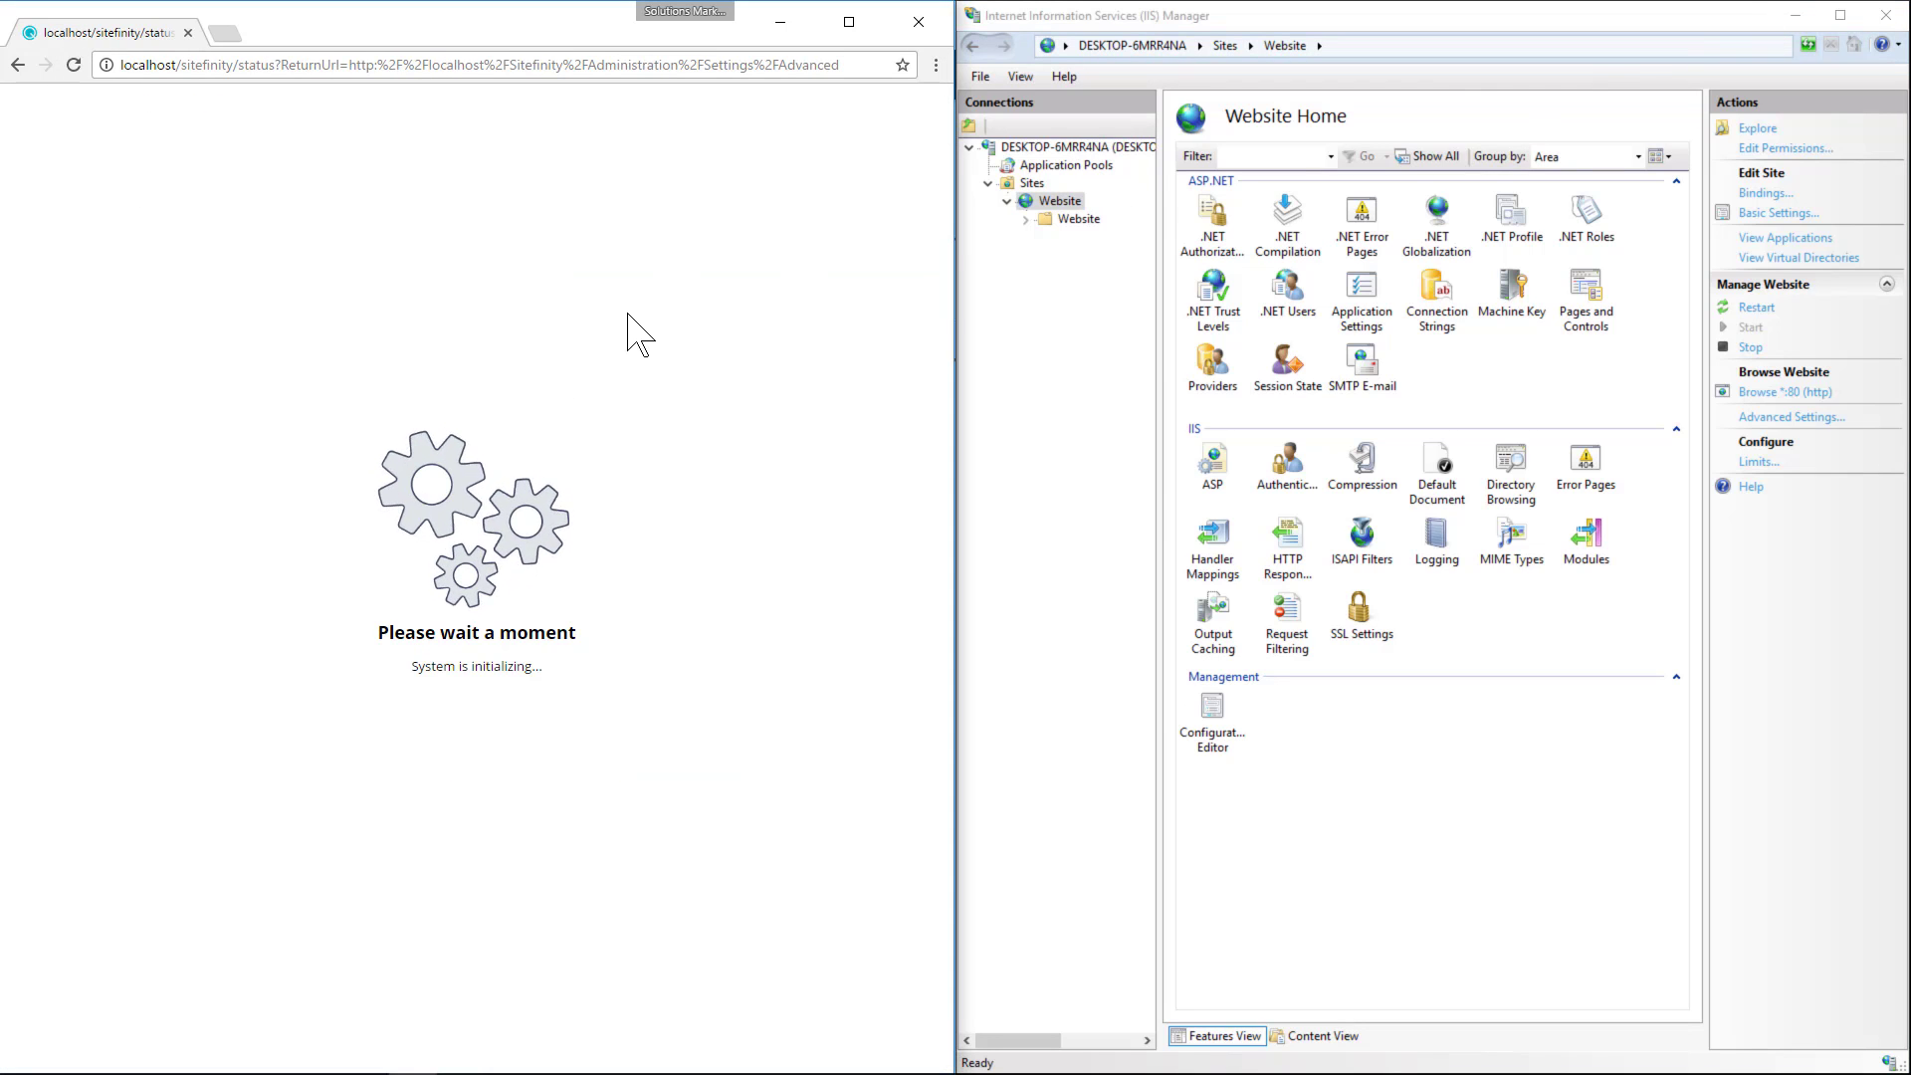
{"action": "left_click", "coordinate": [1796, 14]}
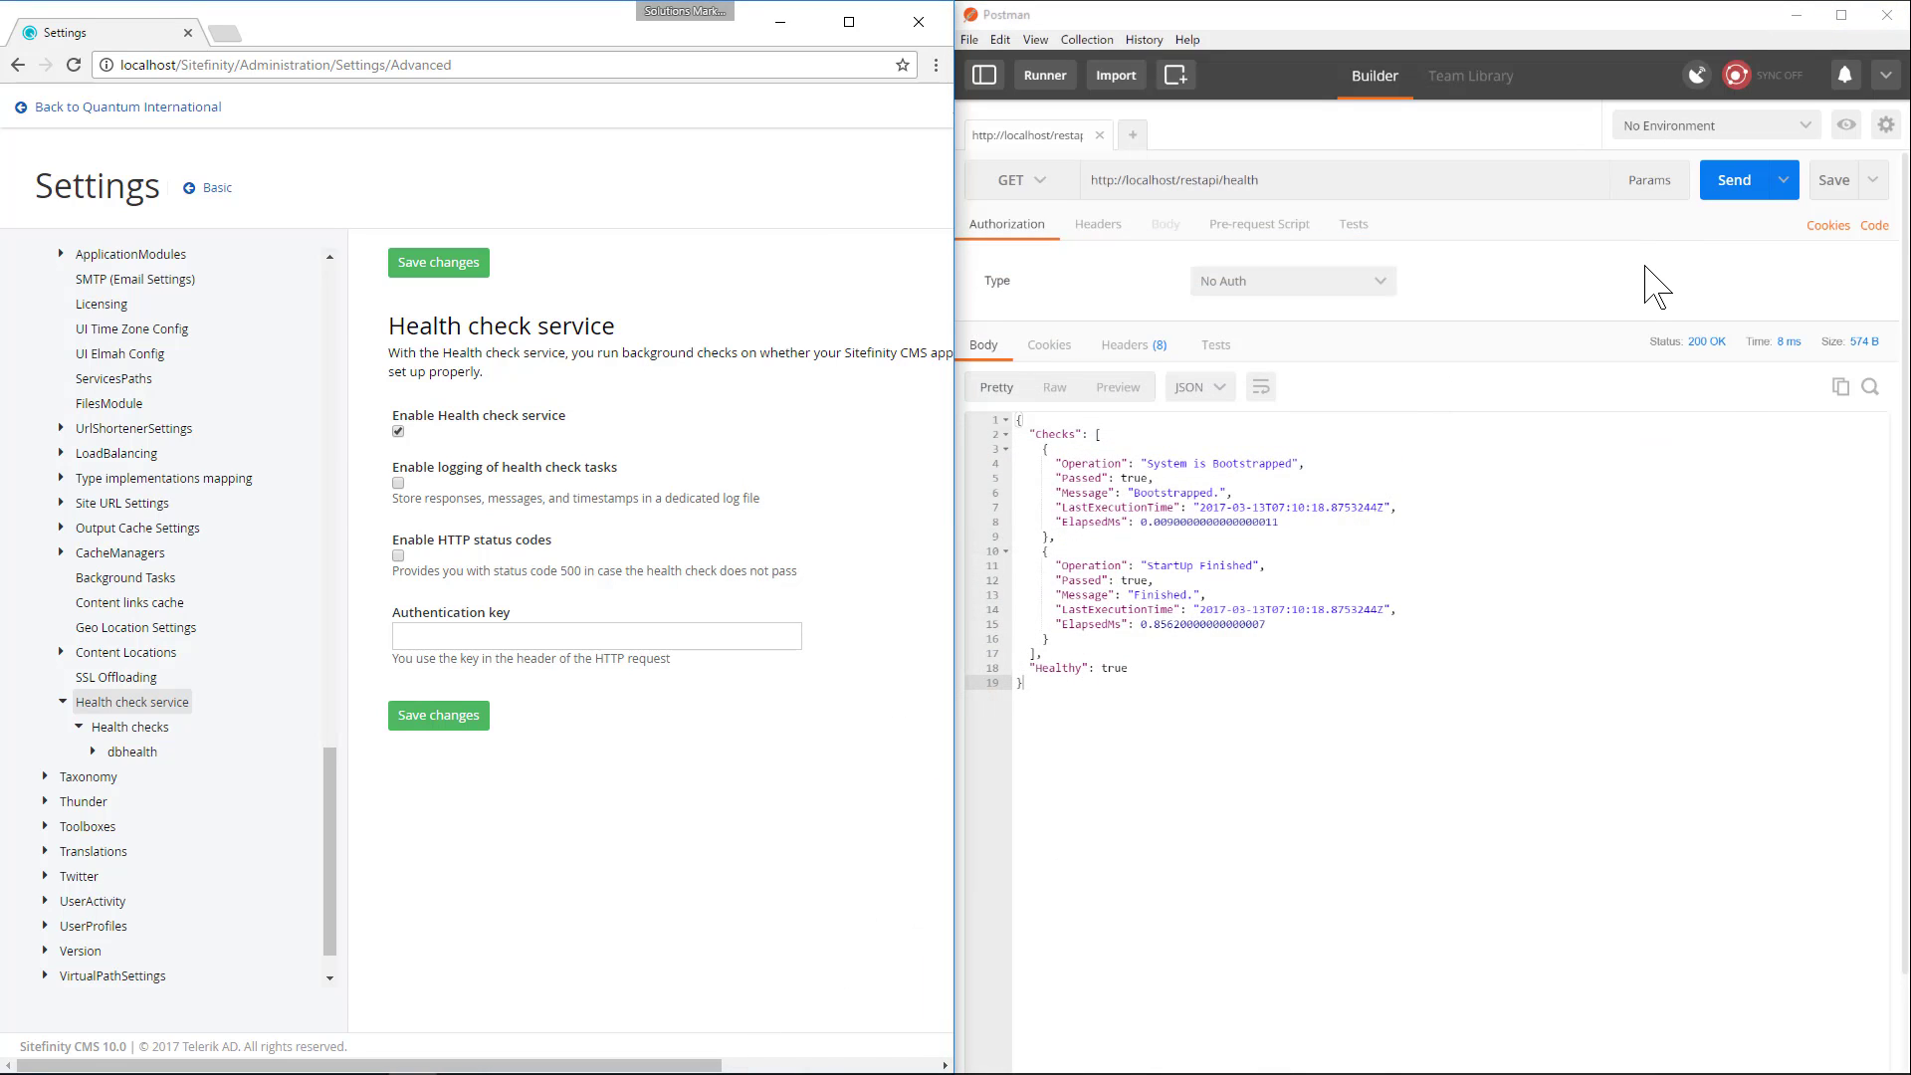
{"action": "left_click", "coordinate": [1730, 185]}
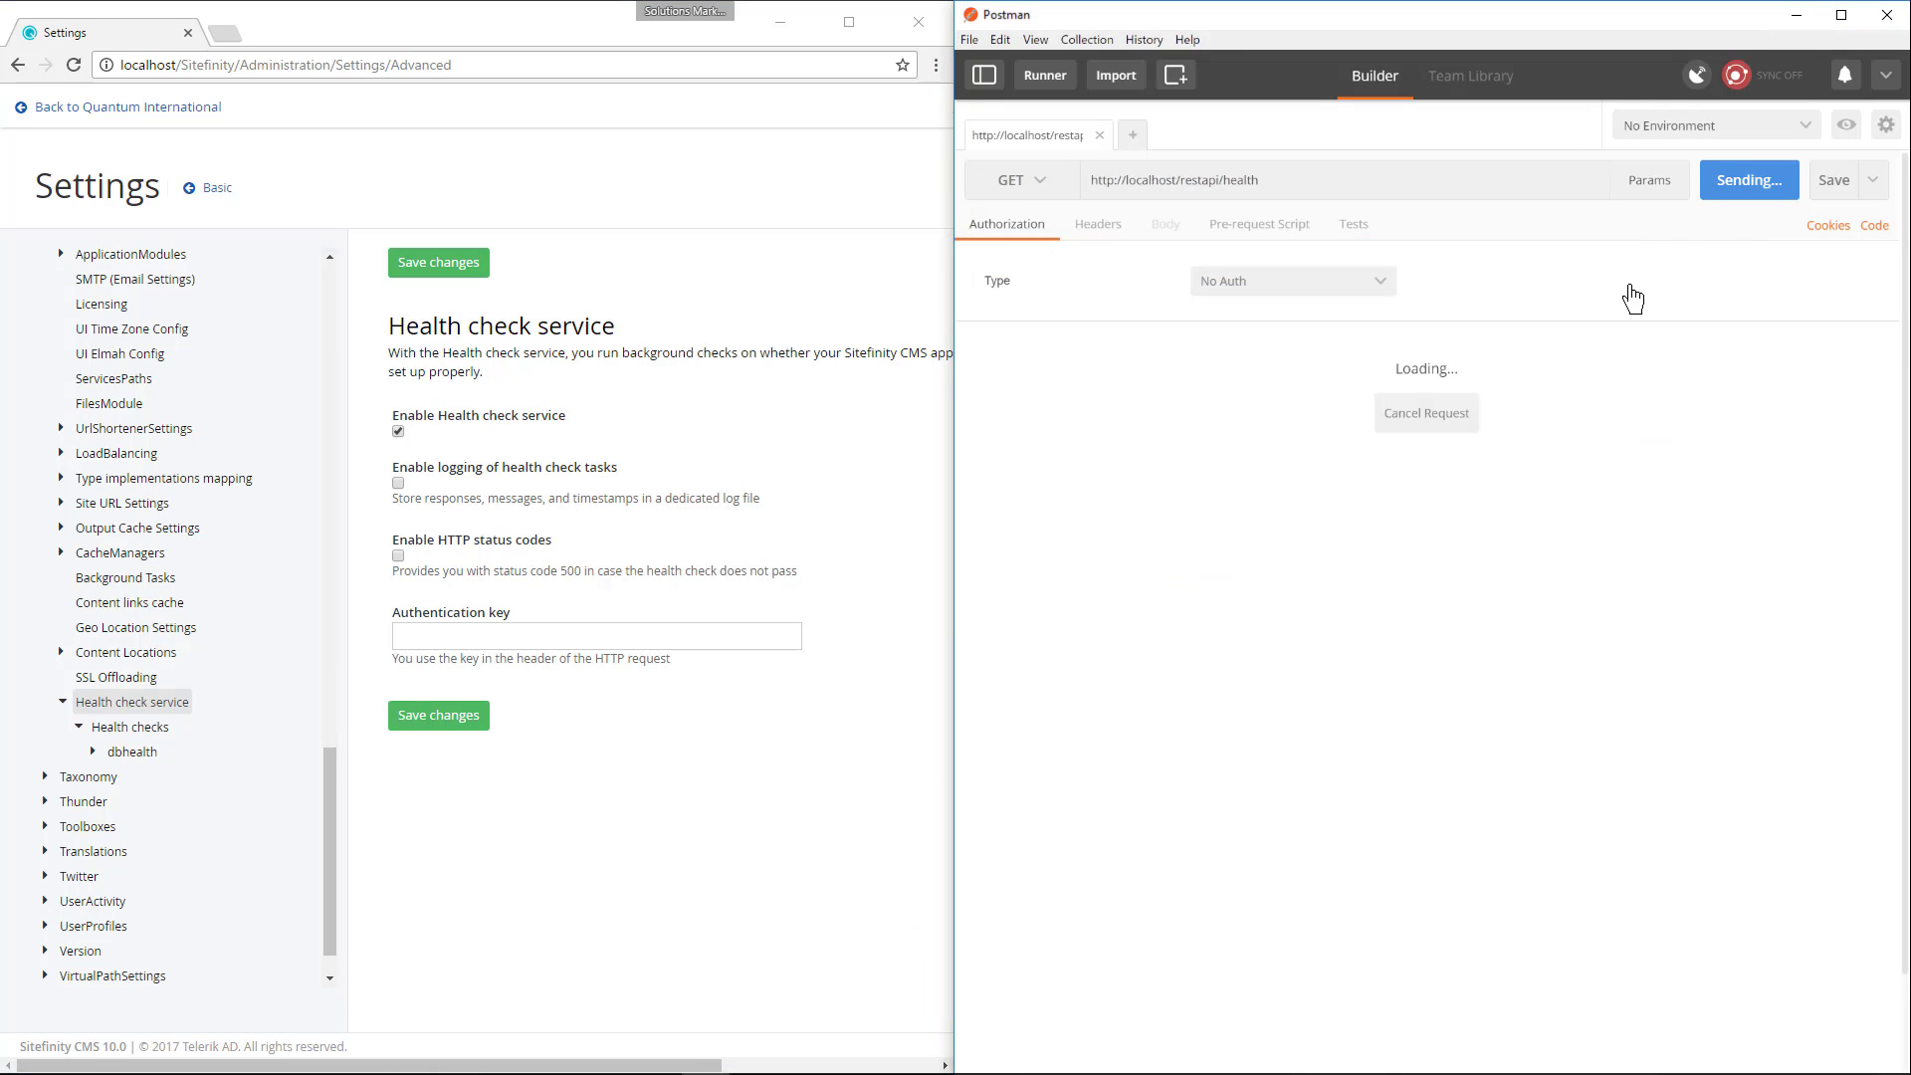